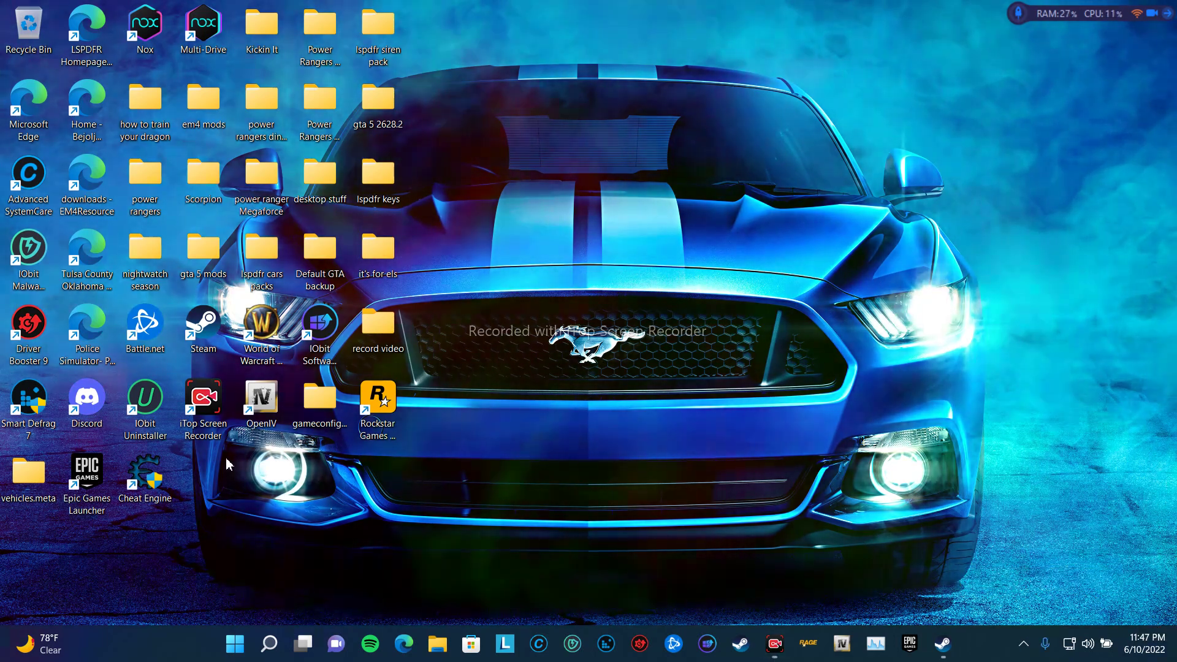
# Open the EM4Resource downloads site and scroll to the Upstate New York V.6 Beta download
pyautogui.doubleClick(85, 187)
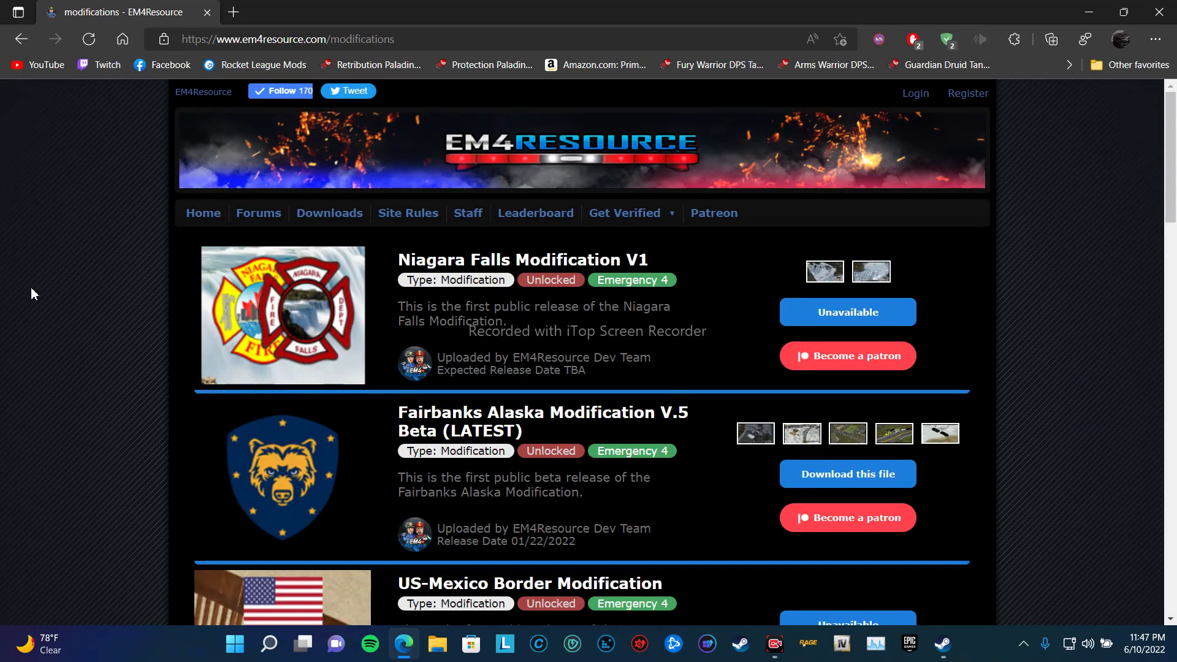
pyautogui.hotkey('alt', 'Left')
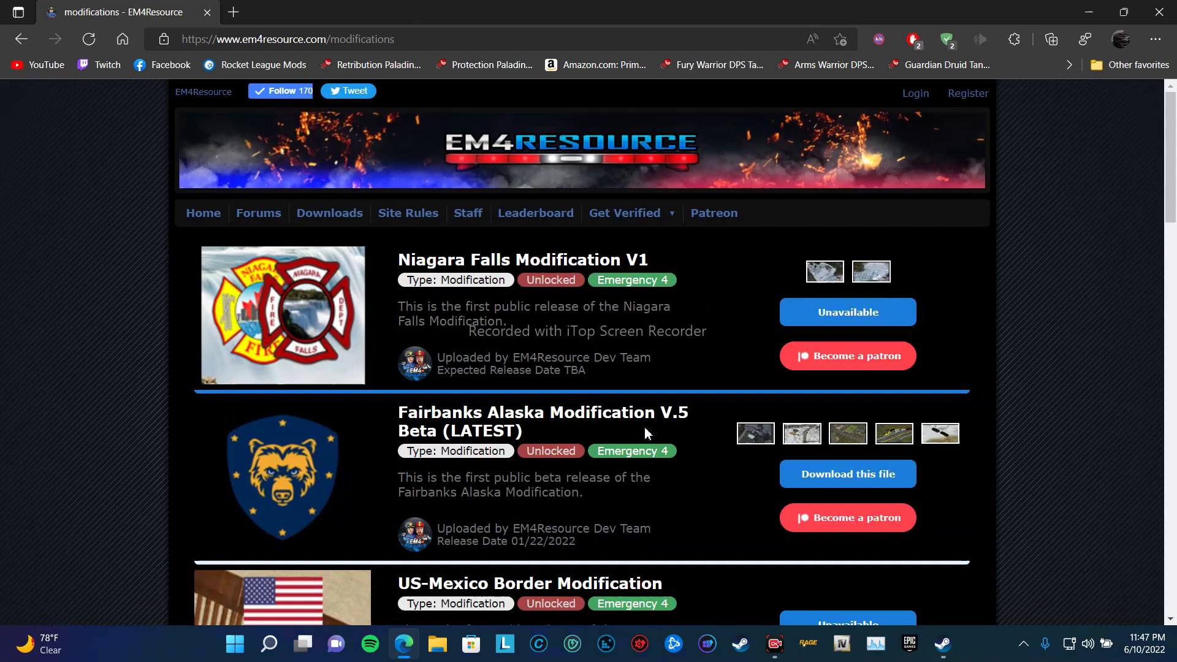
pyautogui.scroll(-20, 715, 463)
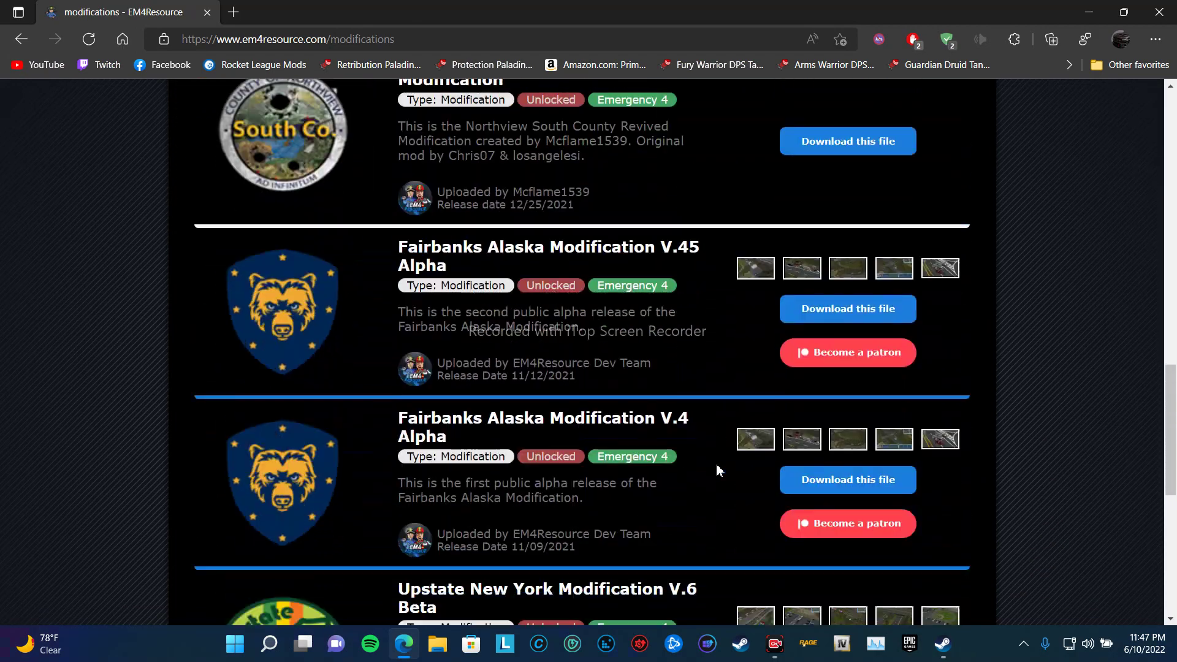
pyautogui.scroll(-4, 716, 469)
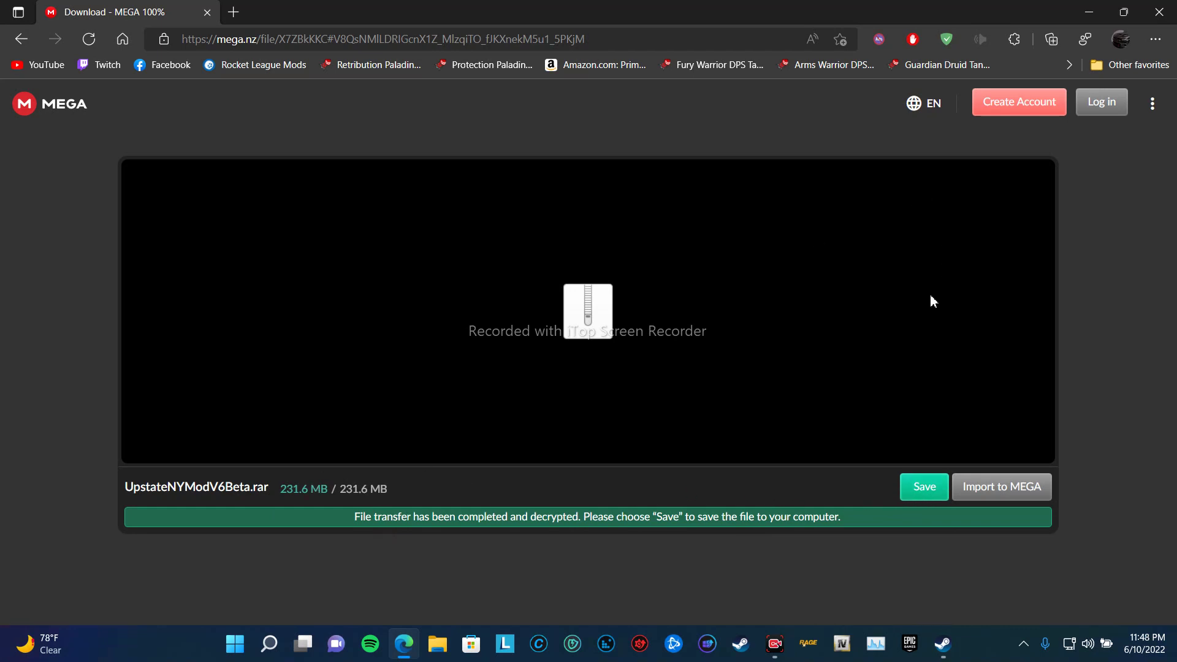
# Save UpstateNYModV6Beta.rar from MEGA and open it in WinRAR
pyautogui.click(917, 490)
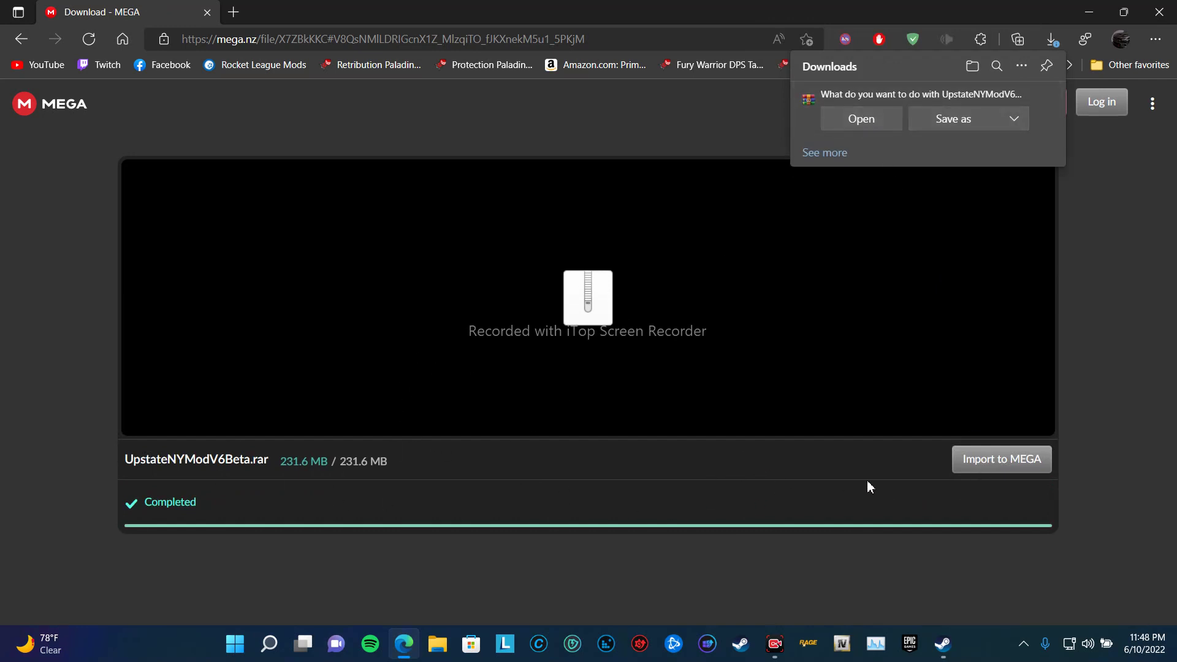
pyautogui.click(846, 127)
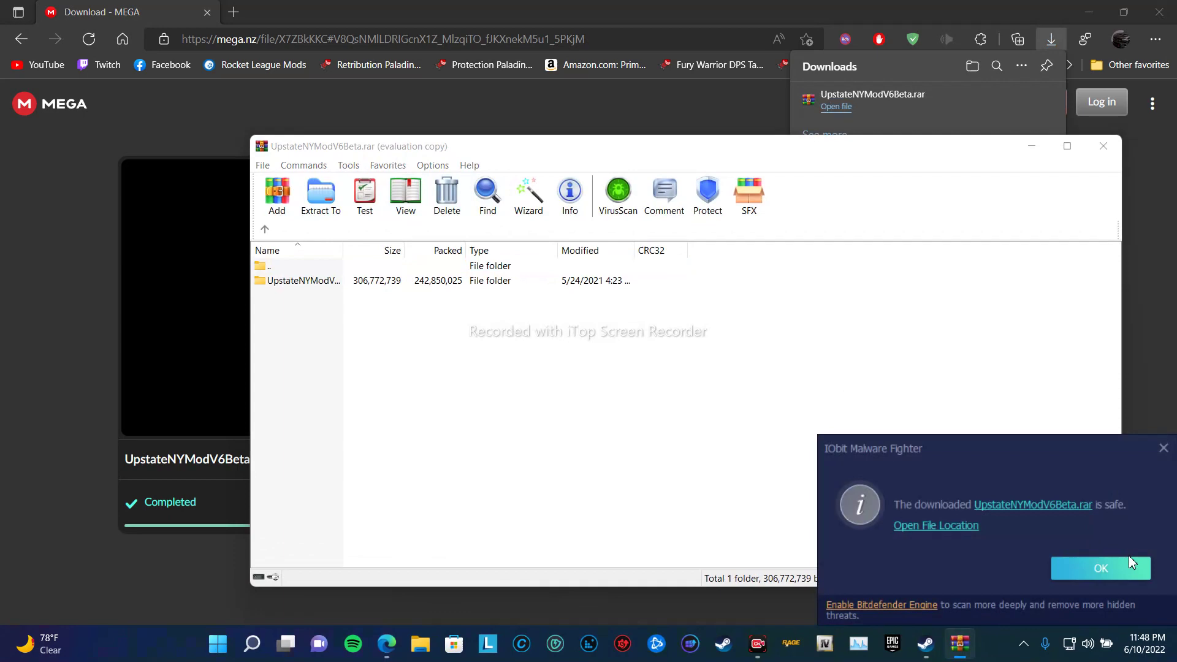
# Dismiss the IObit scan notice and minimize Edge so WinRAR sits beside the desktop
pyautogui.click(1089, 570)
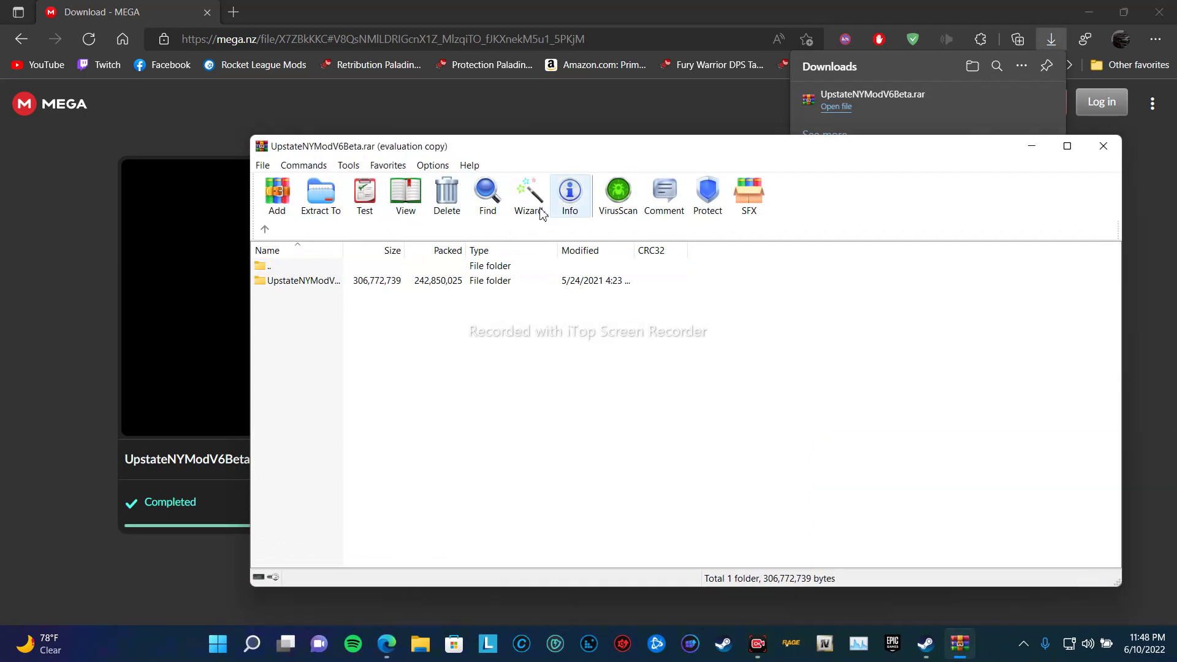
pyautogui.moveTo(396, 153); pyautogui.dragTo(719, 176)
pyautogui.click(1079, 10)
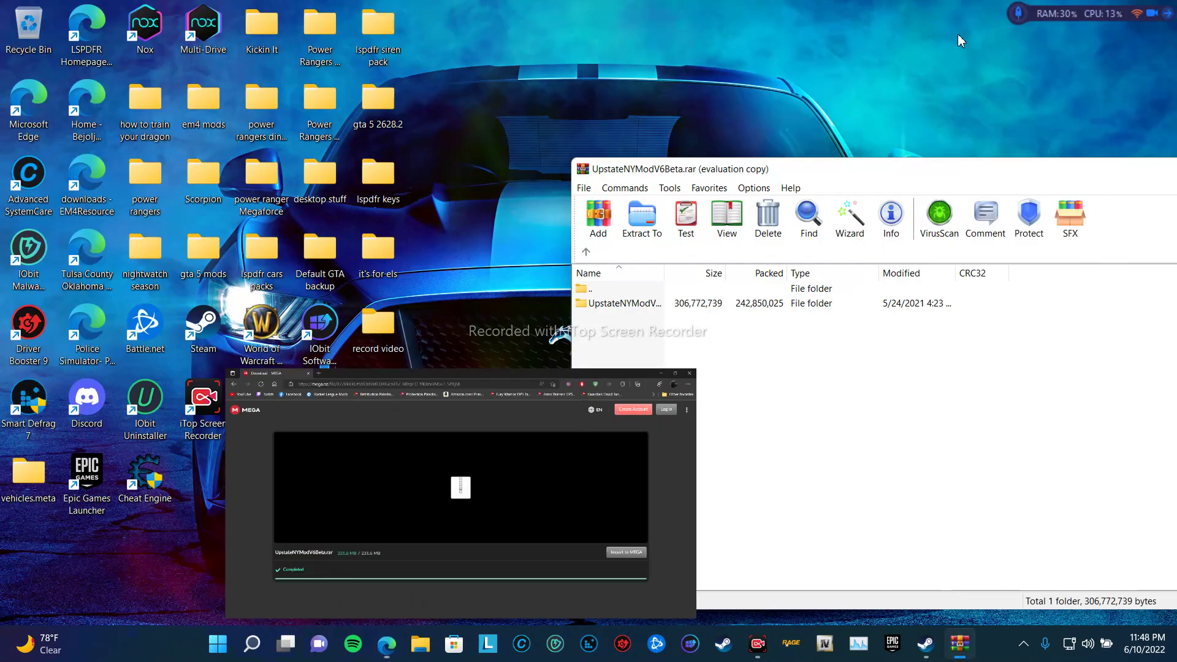
pyautogui.moveTo(608, 172); pyautogui.dragTo(865, 174)
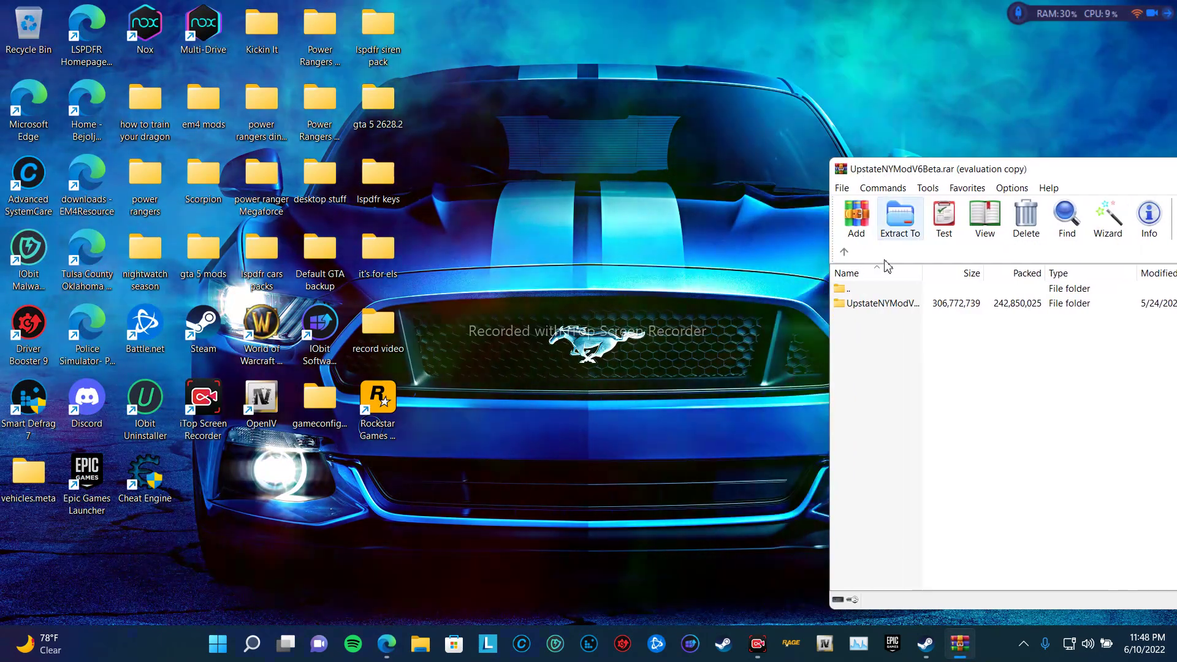
# Drag the UpstateNYMod E4MOD file from the archive's mod folder onto the desktop, then close WinRAR
pyautogui.click(870, 303)
pyautogui.doubleClick(871, 303)
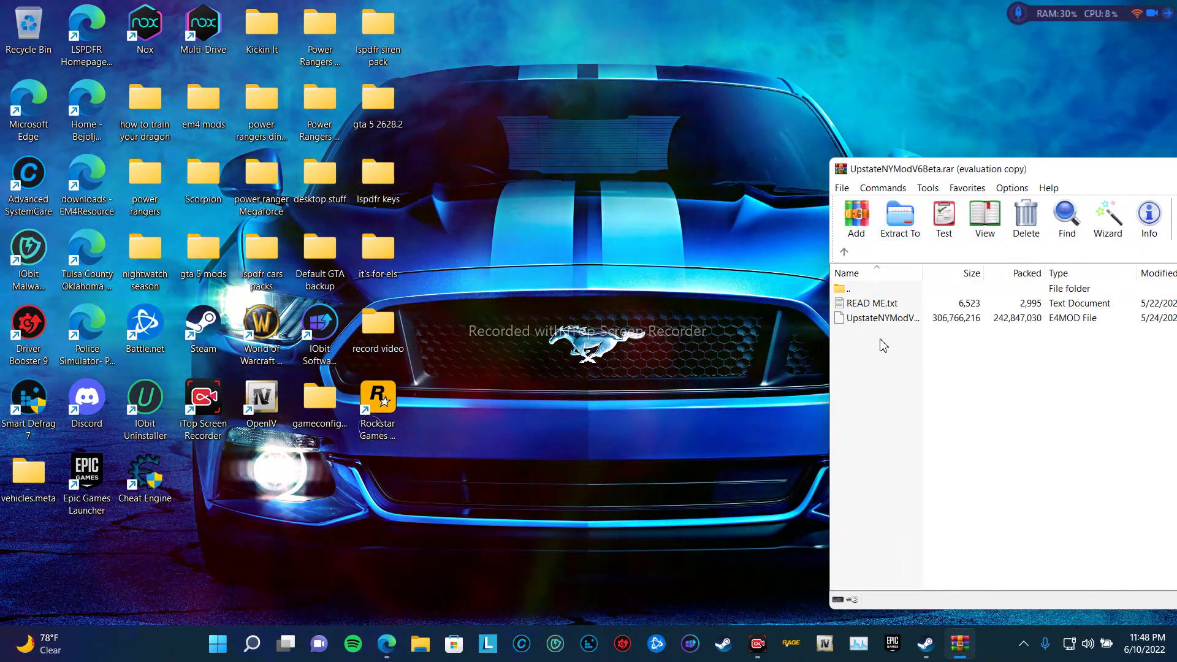
pyautogui.click(885, 320)
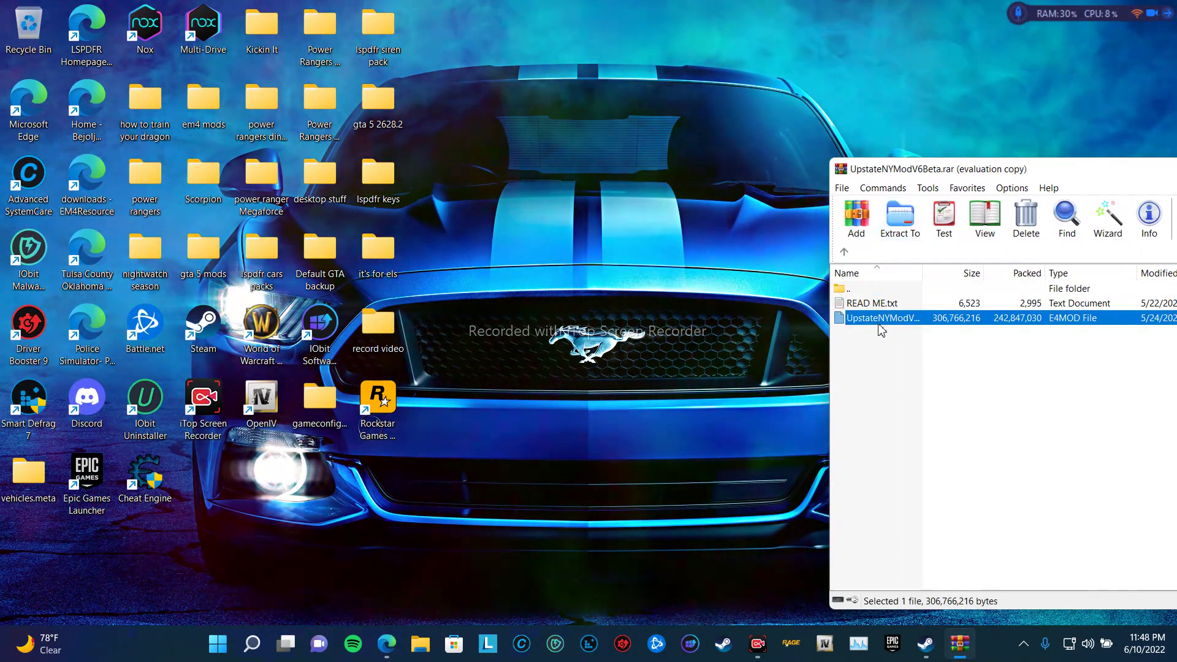
pyautogui.moveTo(864, 327); pyautogui.dragTo(577, 302)
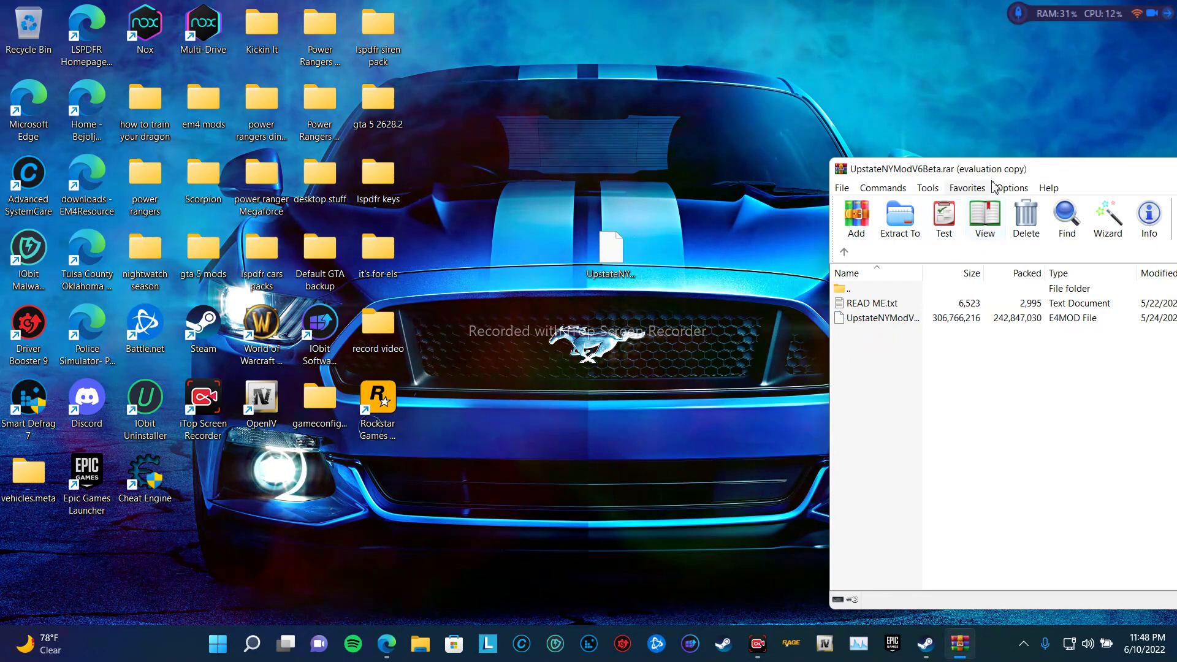
pyautogui.moveTo(1012, 168); pyautogui.dragTo(300, 140)
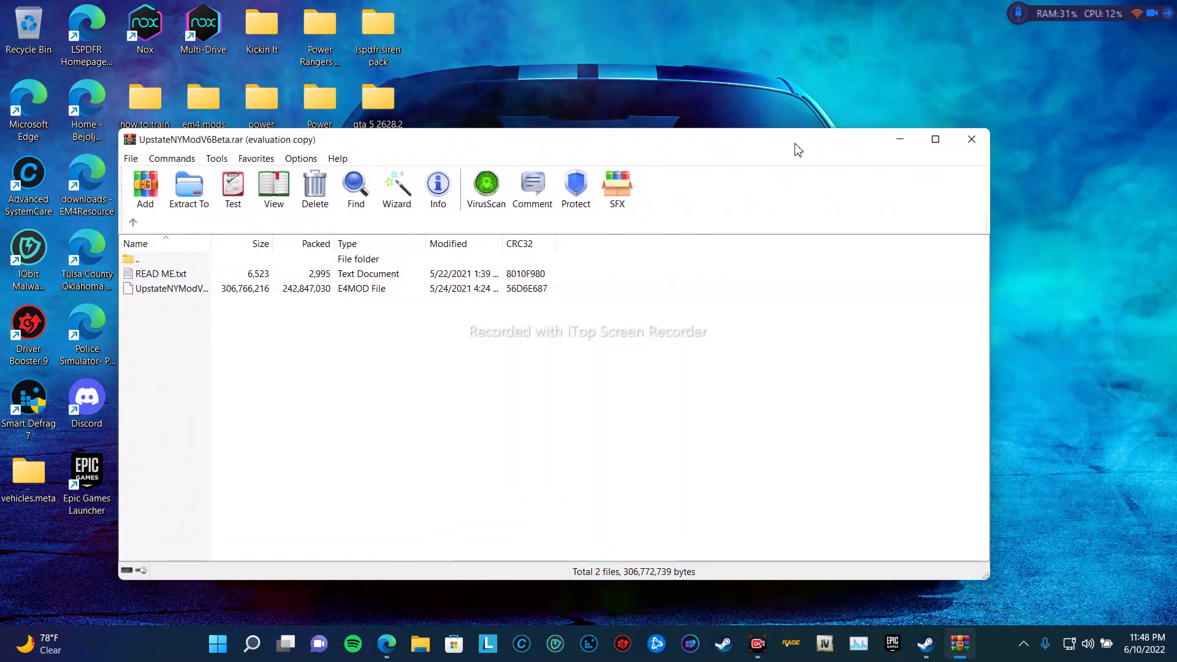
pyautogui.click(970, 139)
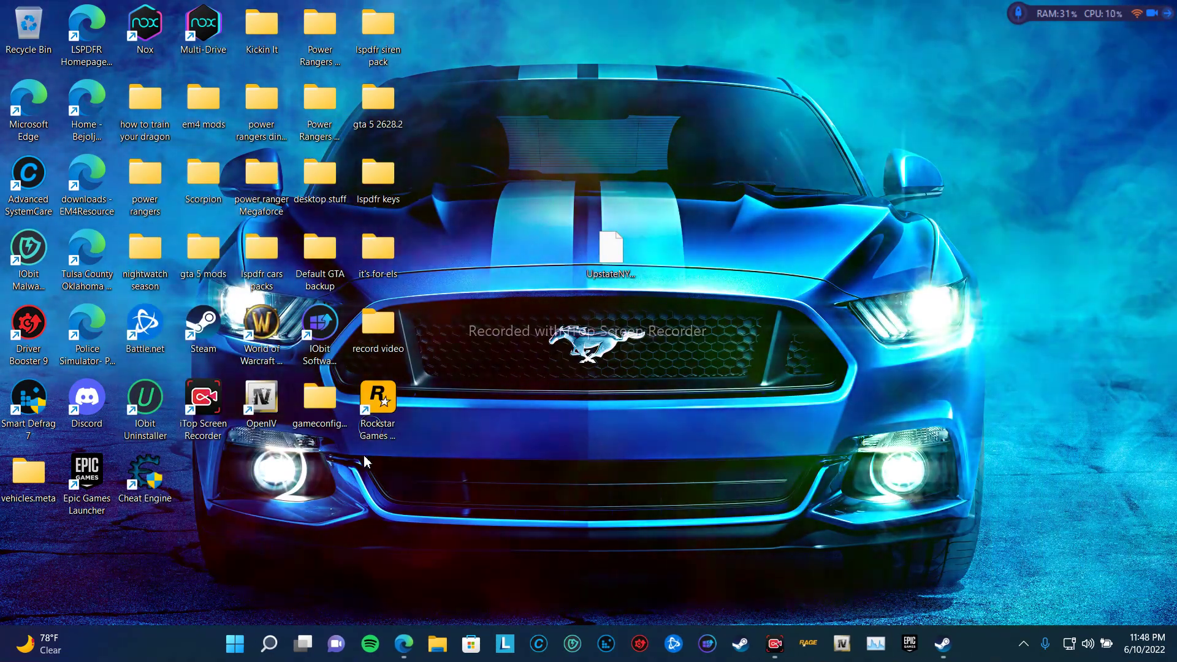
# Open File Explorer from the taskbar, showing Quick access with its 17 pinned and frequent folders
pyautogui.rightClick(434, 646)
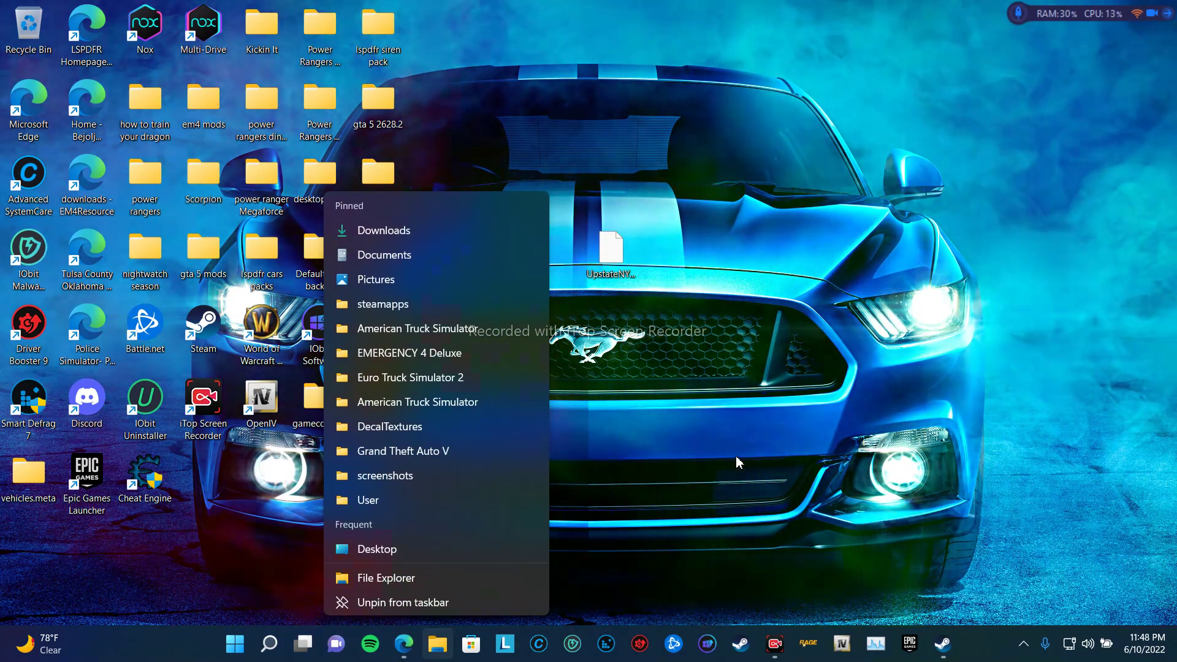
pyautogui.click(735, 456)
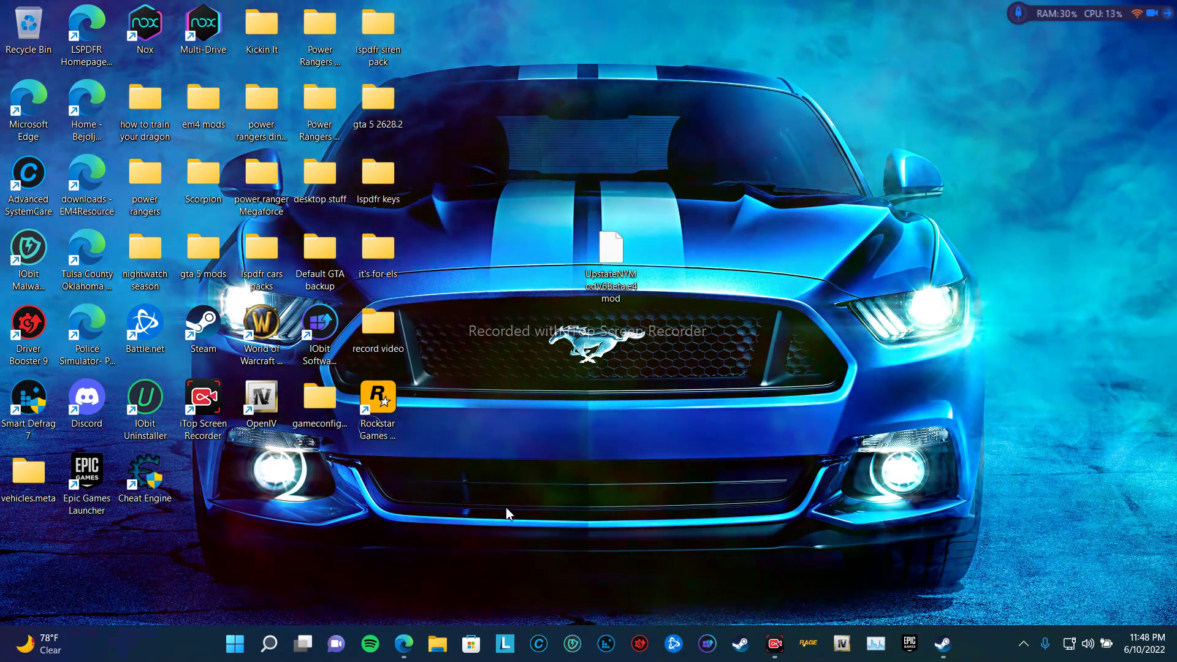
pyautogui.click(437, 644)
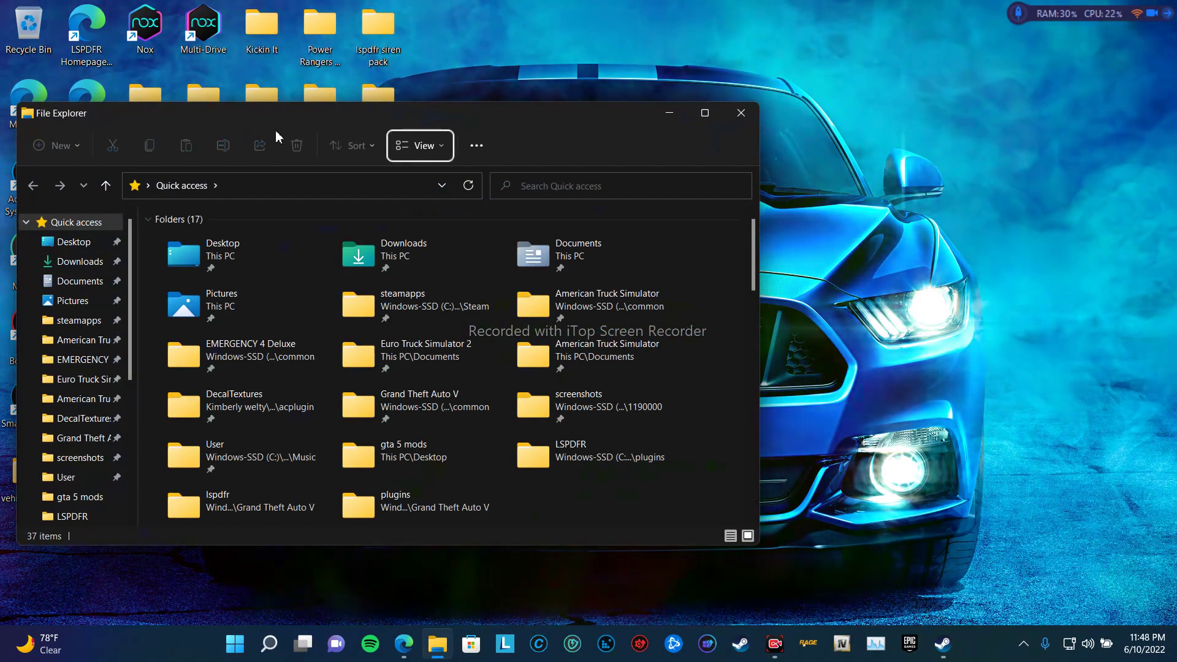
# Browse to C:\Program Files (x86)\Steam\steamapps\common in File Explorer
pyautogui.moveTo(257, 119); pyautogui.dragTo(459, 111)
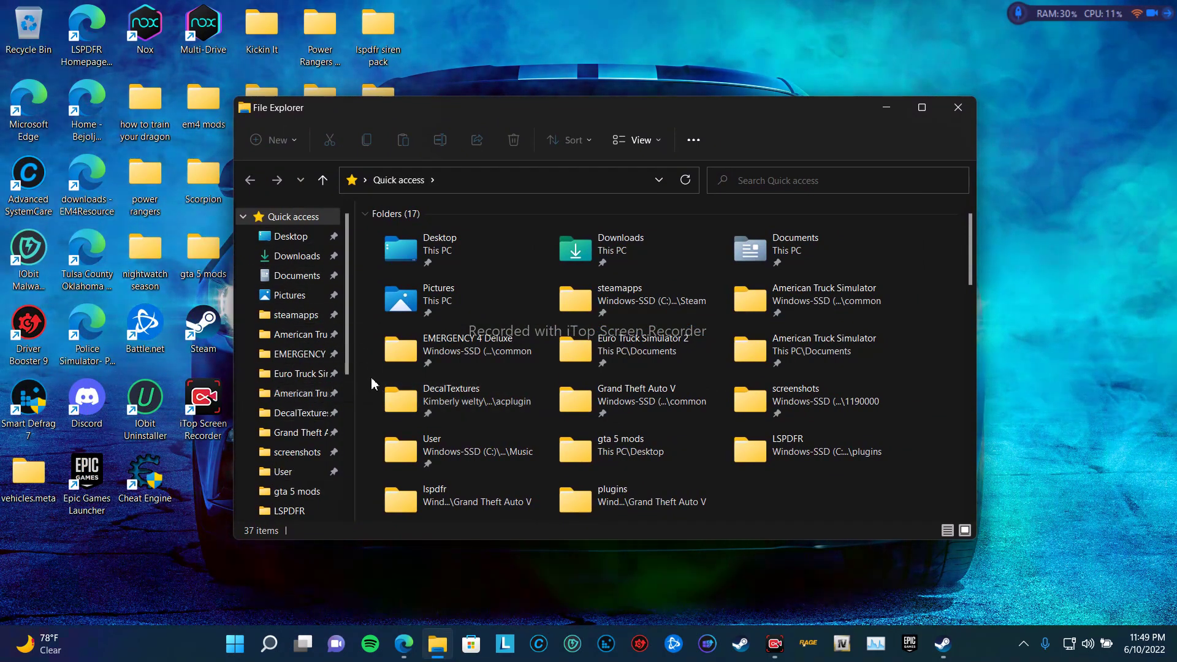
pyautogui.scroll(-3, 313, 417)
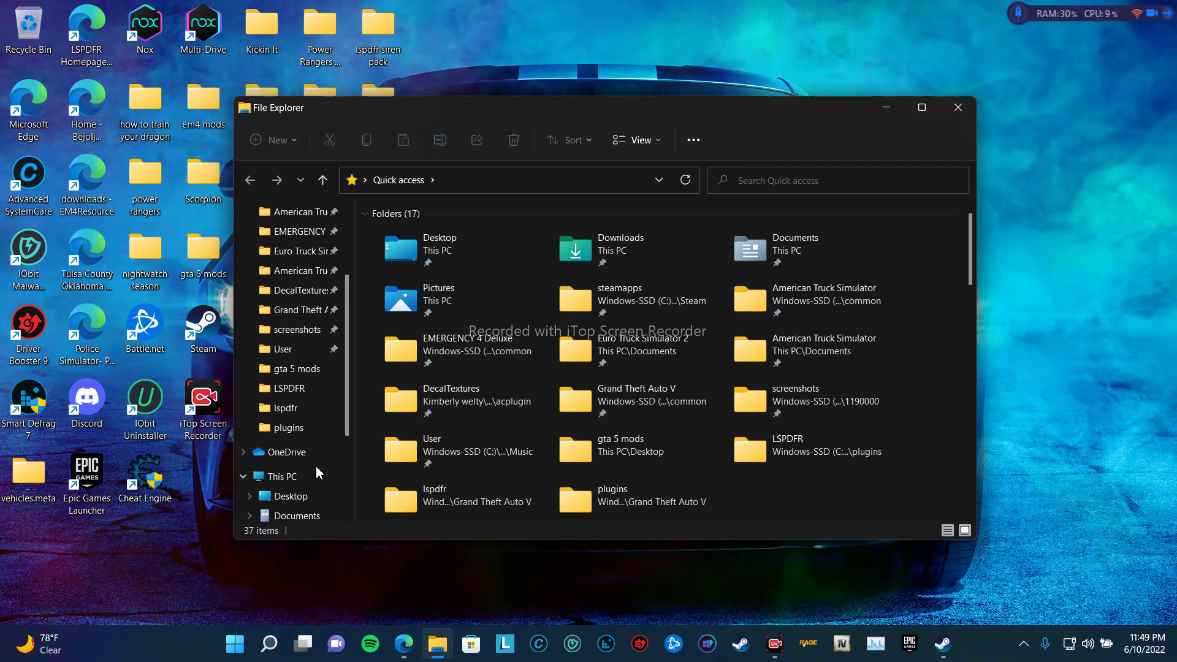
pyautogui.click(316, 474)
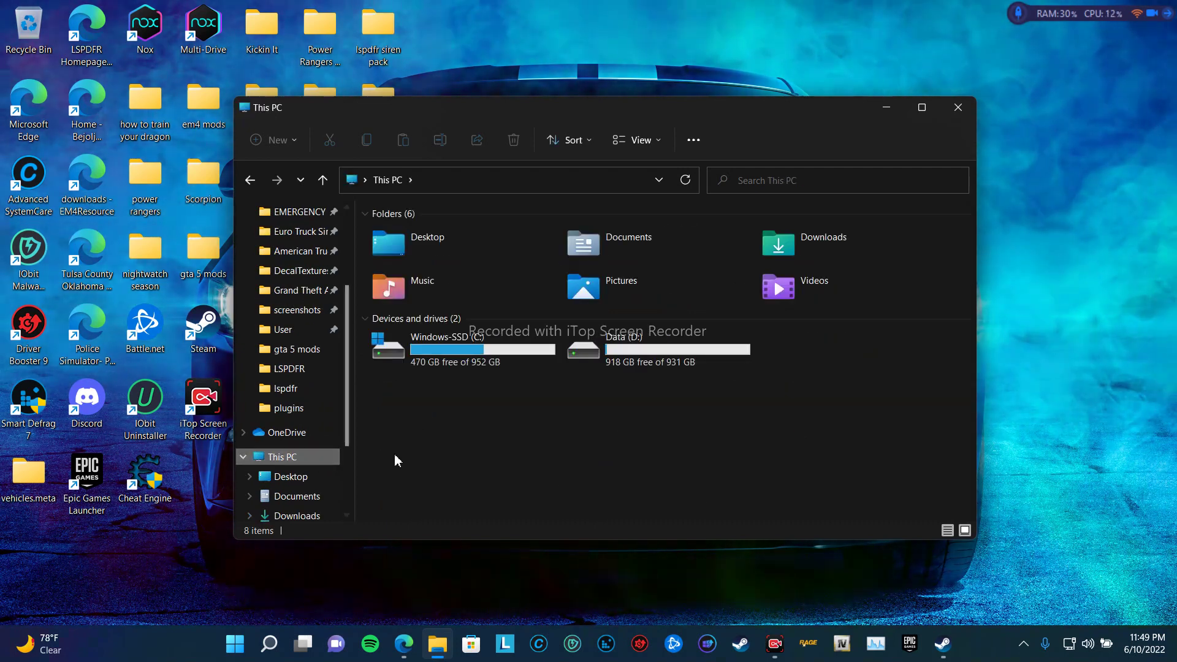
pyautogui.doubleClick(440, 359)
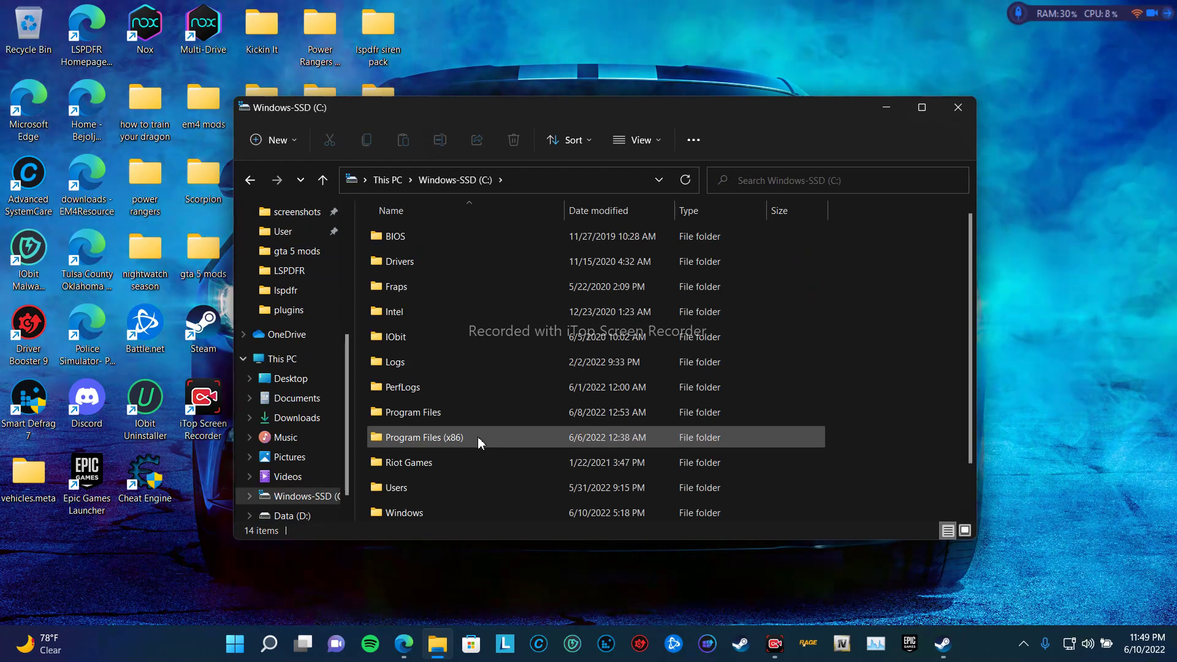
pyautogui.doubleClick(477, 436)
pyautogui.scroll(-2, 480, 377)
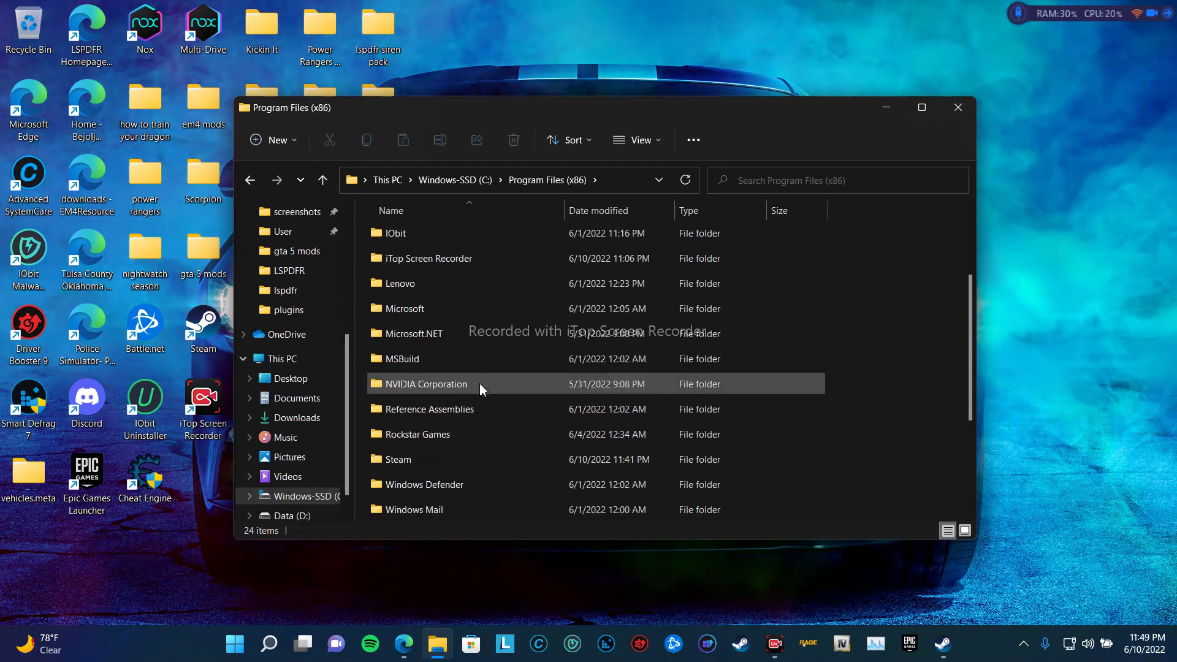
pyautogui.doubleClick(476, 456)
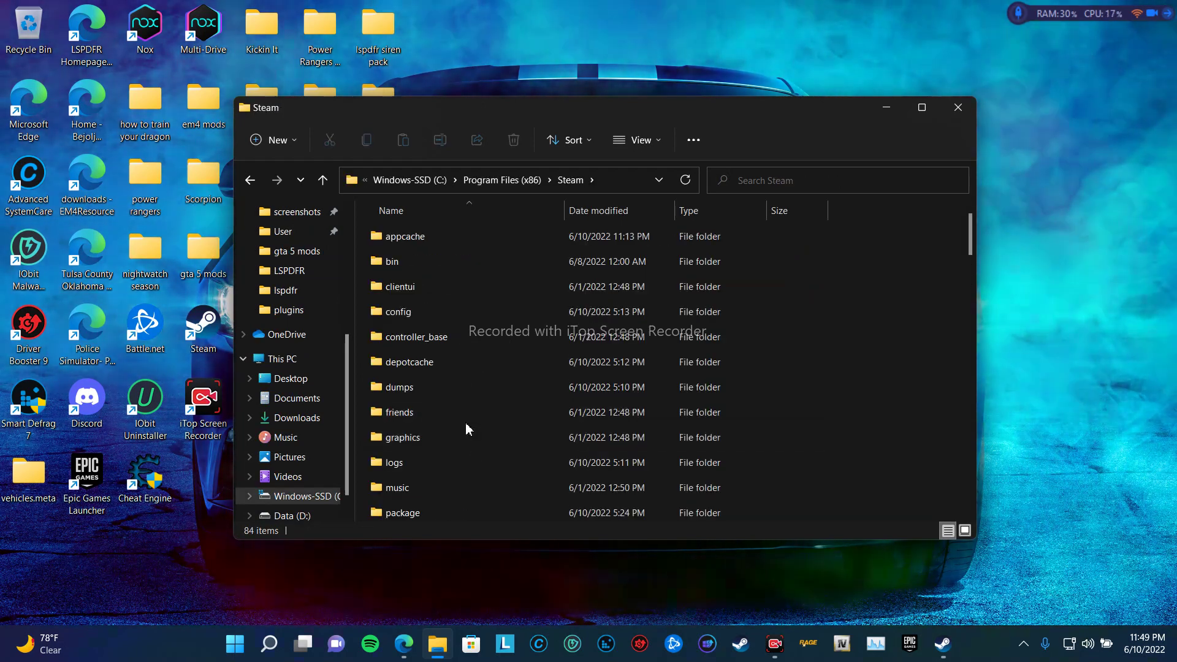
pyautogui.scroll(-4, 484, 358)
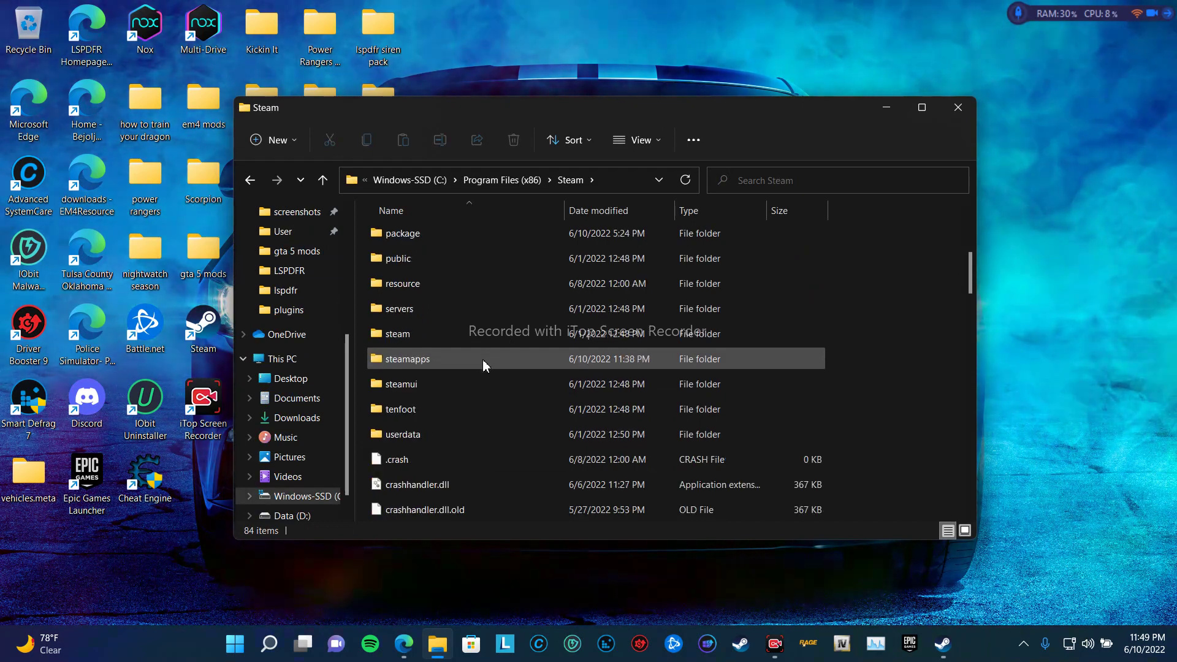
pyautogui.doubleClick(482, 359)
pyautogui.click(471, 236)
pyautogui.doubleClick(472, 235)
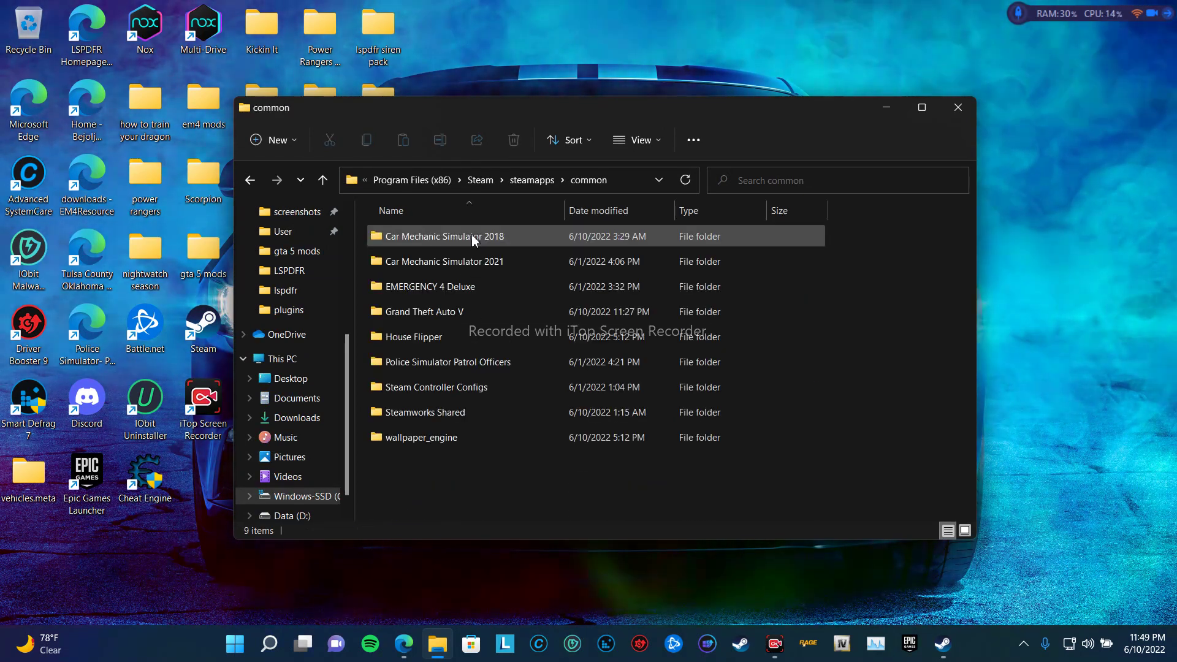
# Send EMERGENCY 4 Deluxe to the desktop as a shortcut and minimize Explorer
pyautogui.click(472, 288)
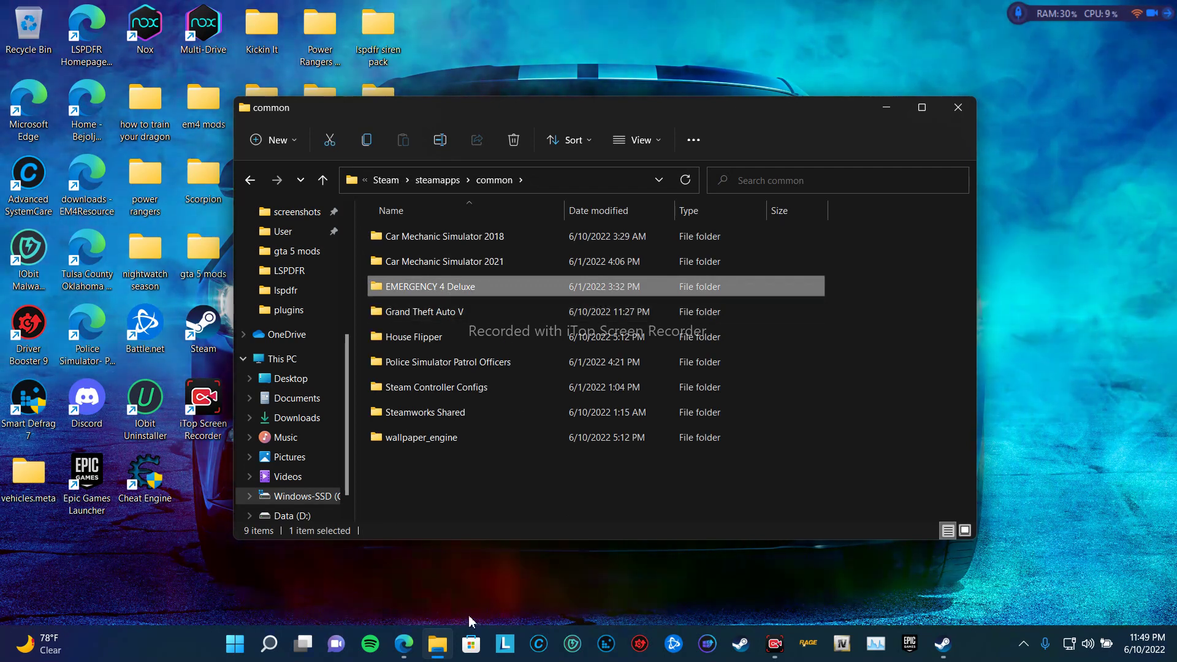
pyautogui.rightClick(446, 653)
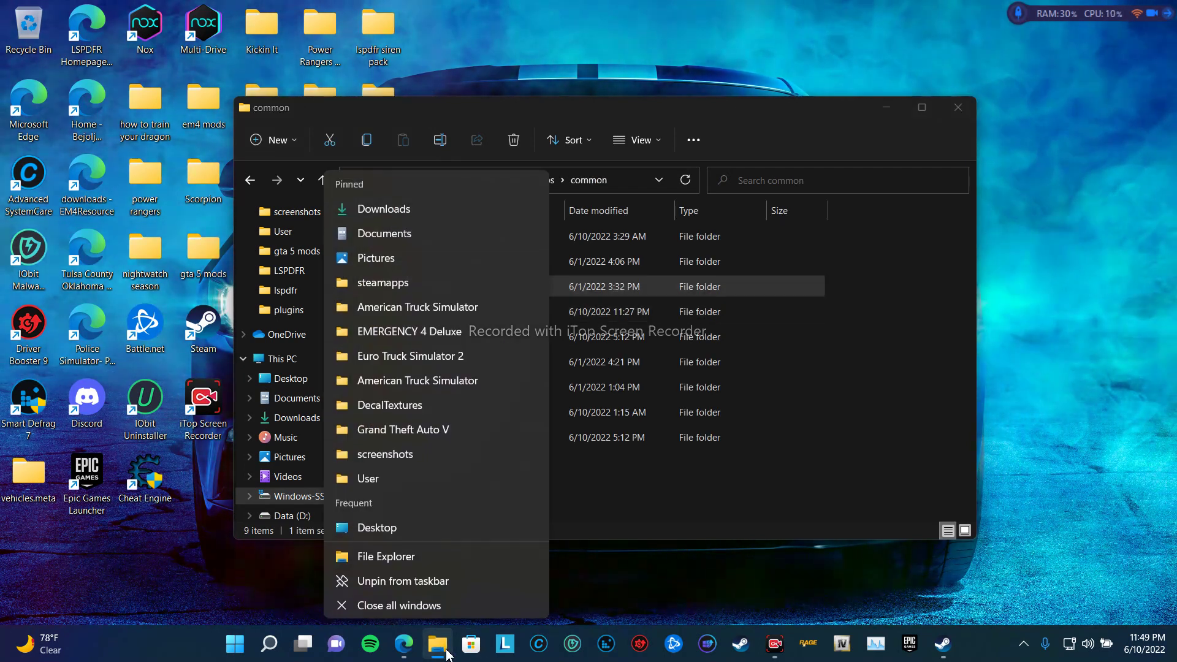
pyautogui.click(672, 494)
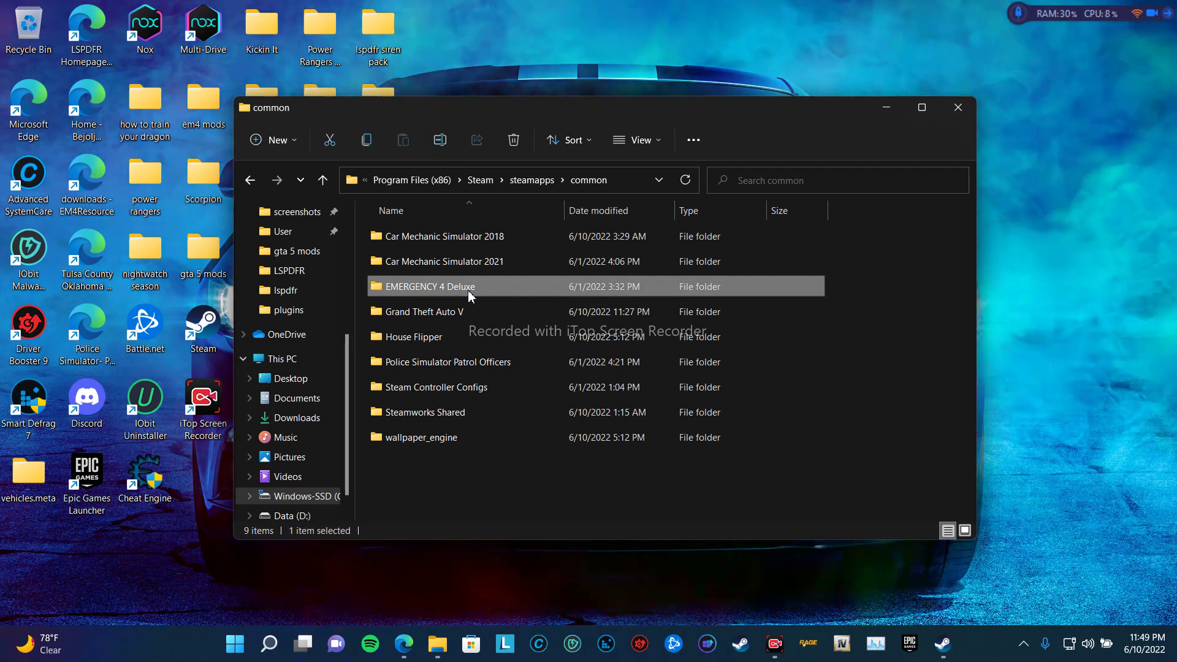
pyautogui.rightClick(469, 293)
pyautogui.click(586, 553)
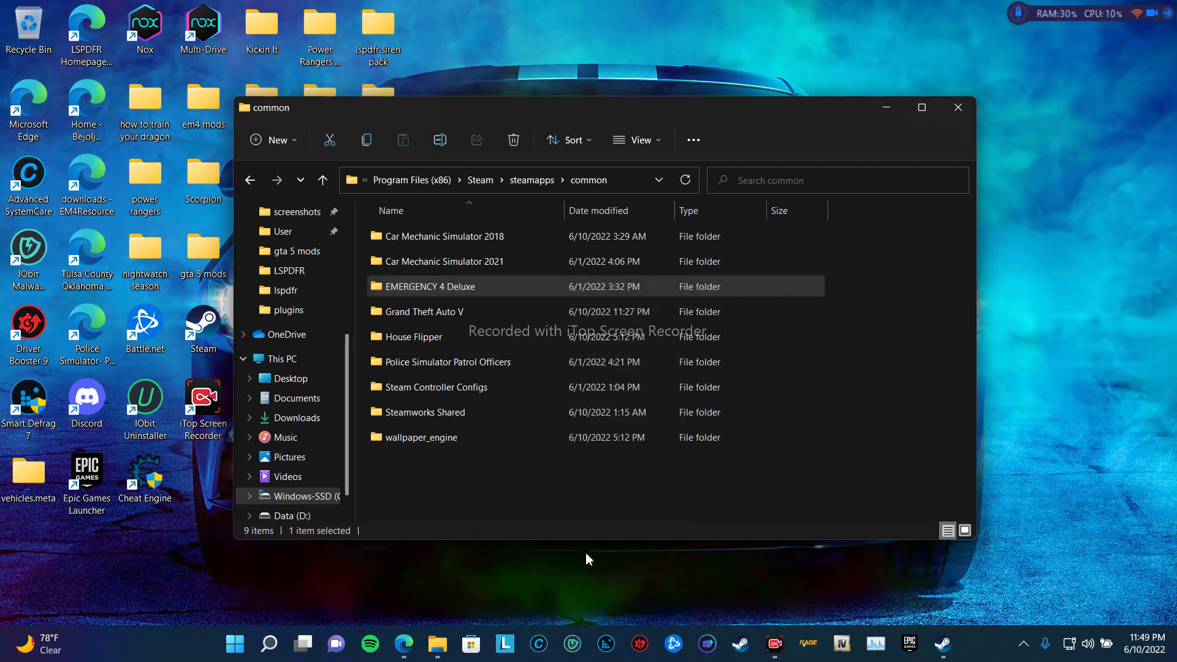
pyautogui.moveTo(690, 419)
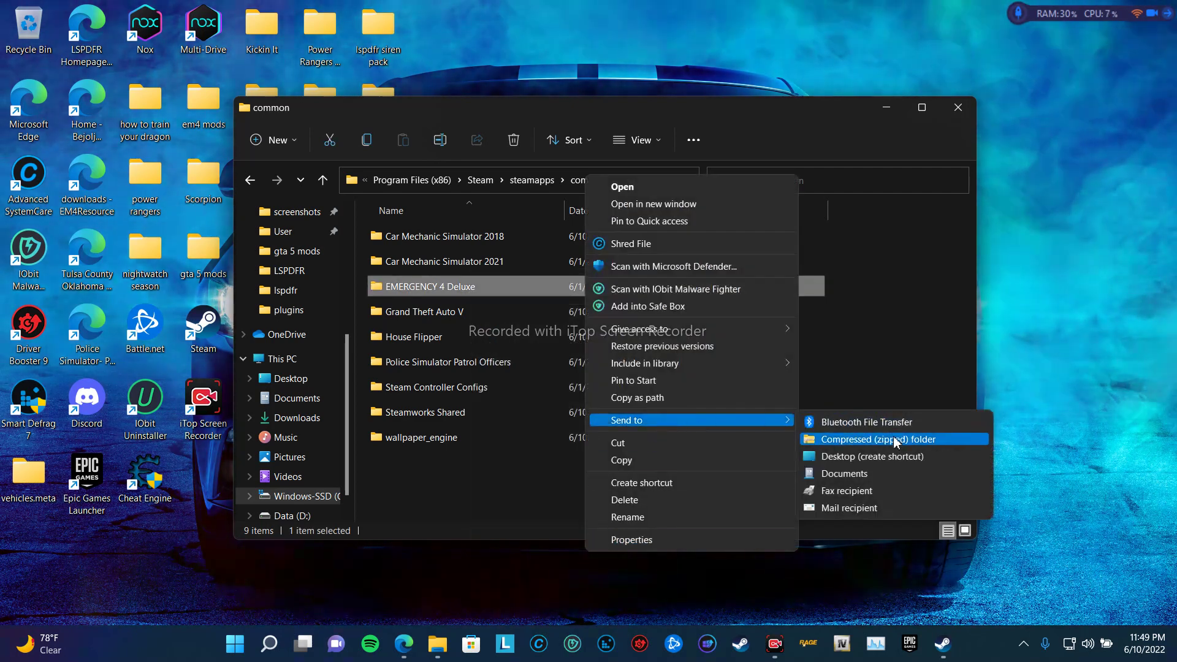
pyautogui.click(909, 462)
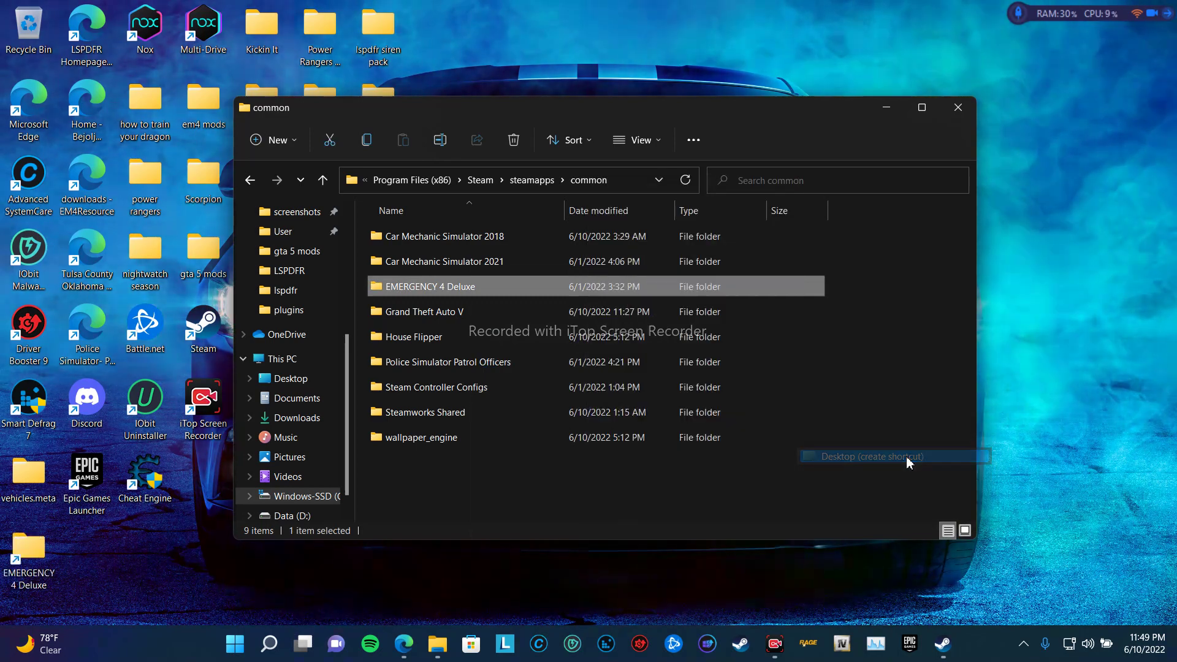
pyautogui.click(882, 108)
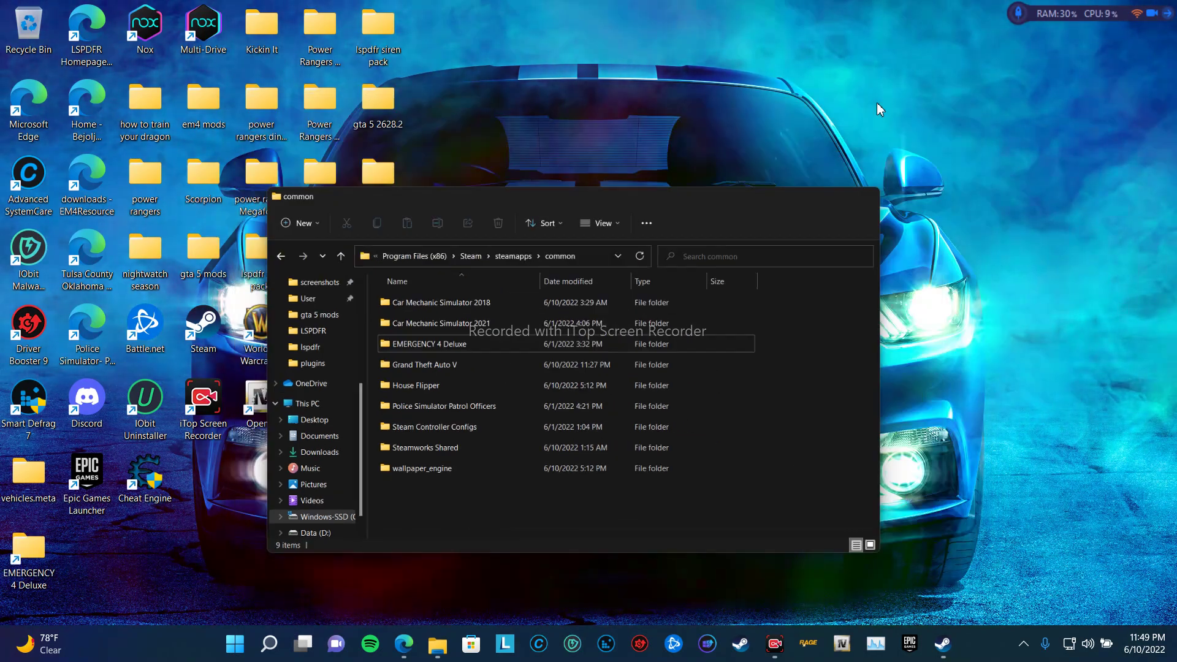
# Recycle the EMERGENCY 4 Deluxe shortcut, empty the Recycle Bin, and bring back Steam's Library
pyautogui.moveTo(3, 564); pyautogui.dragTo(182, 553)
pyautogui.moveTo(38, 559); pyautogui.dragTo(36, 31)
pyautogui.rightClick(35, 30)
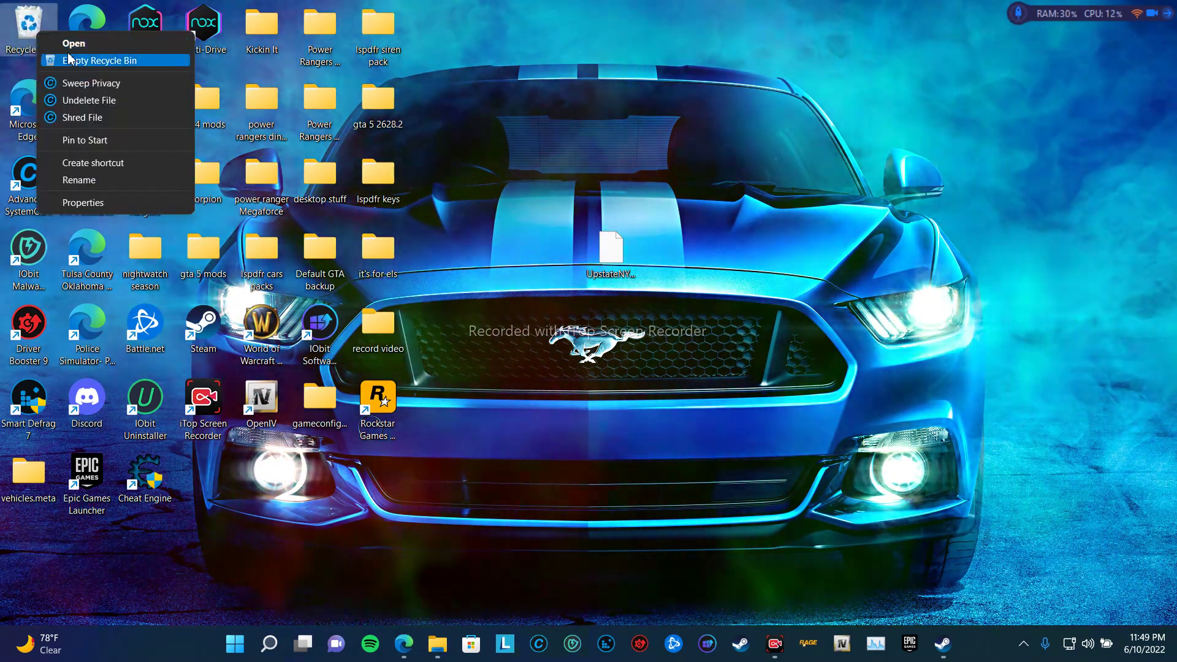
pyautogui.click(83, 60)
pyautogui.click(628, 383)
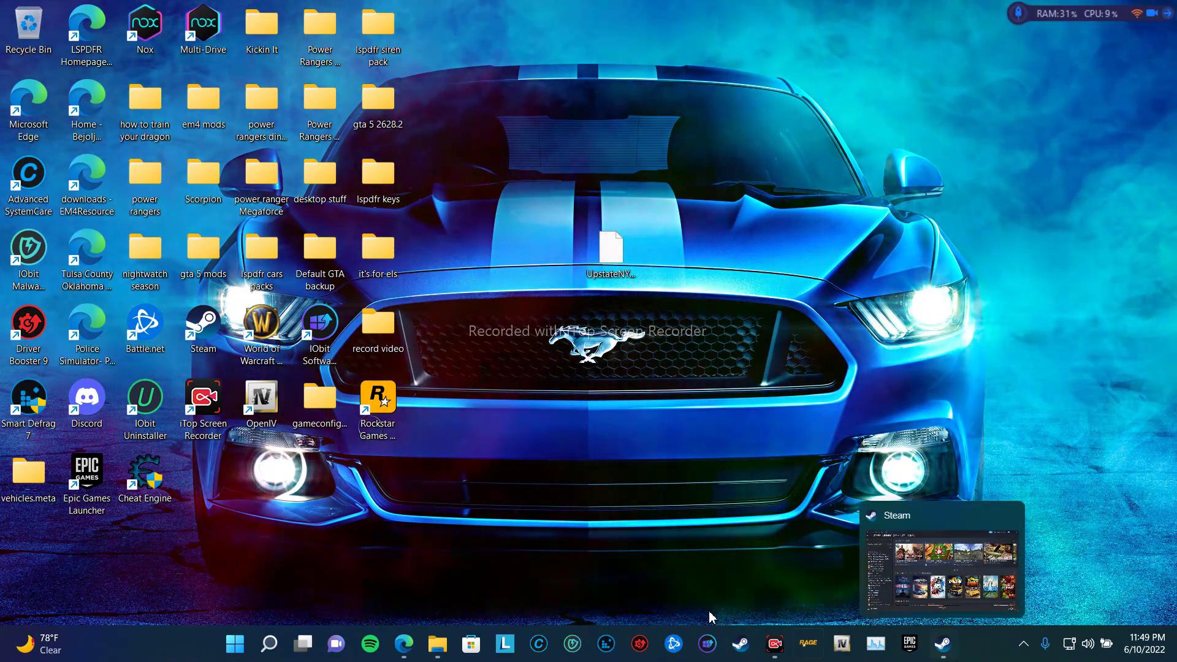
pyautogui.moveTo(943, 655)
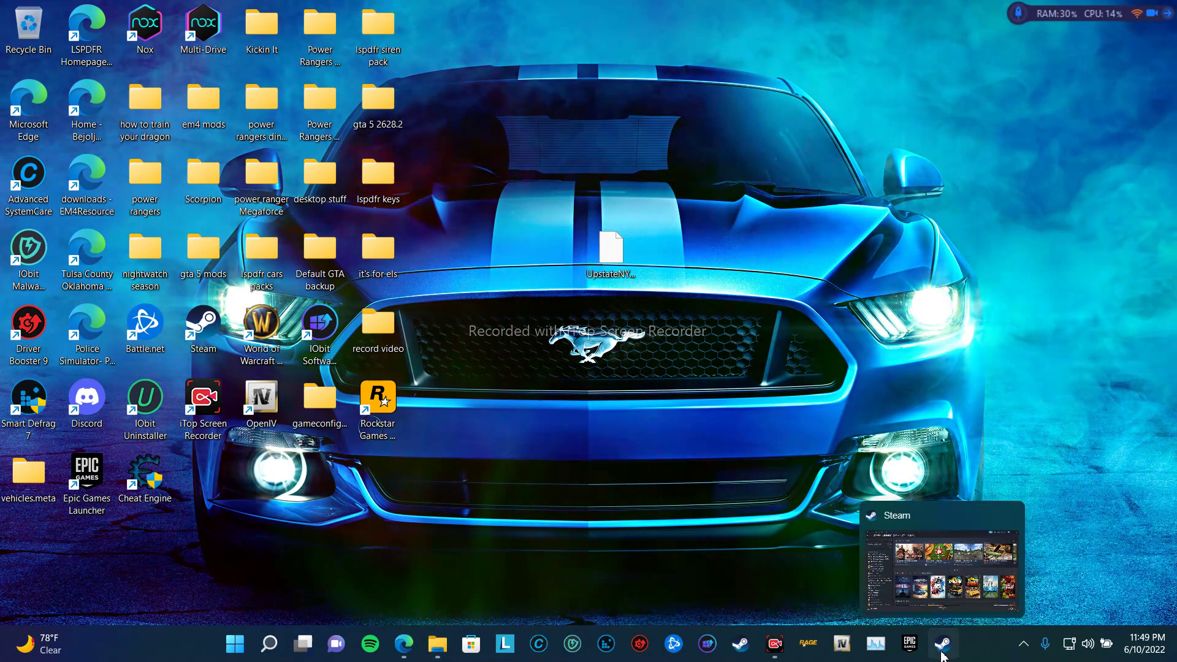
pyautogui.click(941, 570)
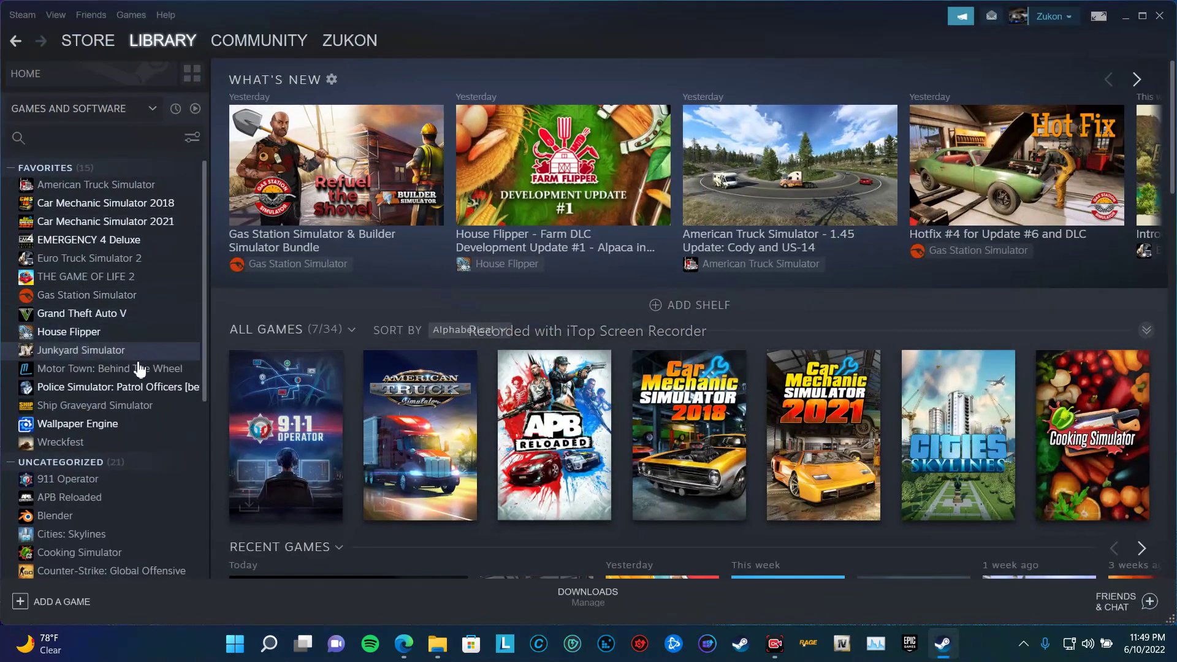
# Open EMERGENCY 4 Deluxe's install folder through Steam's Manage > Browse local files
pyautogui.click(121, 244)
pyautogui.rightClick(119, 246)
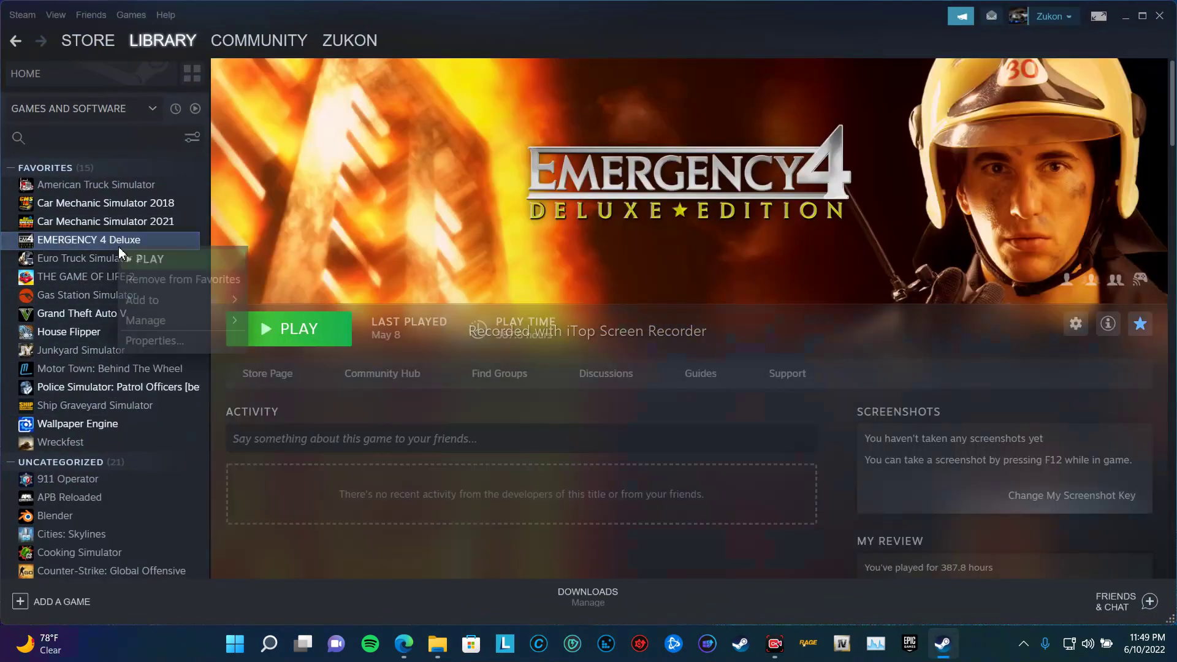
pyautogui.click(197, 342)
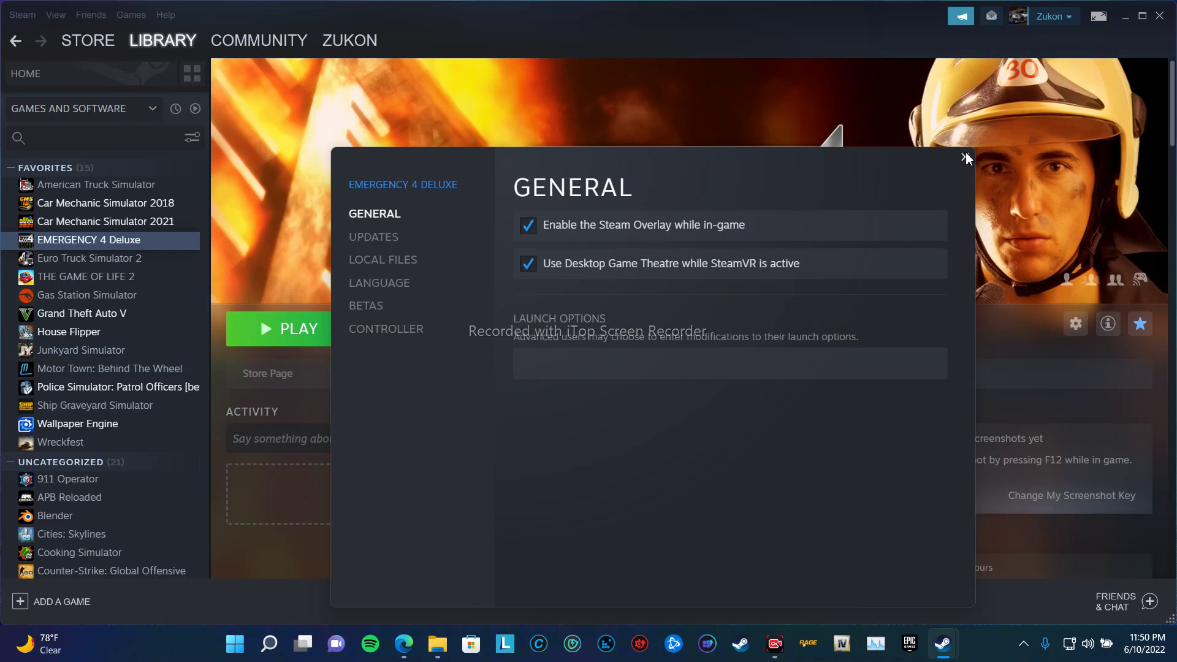
pyautogui.click(964, 158)
pyautogui.rightClick(185, 245)
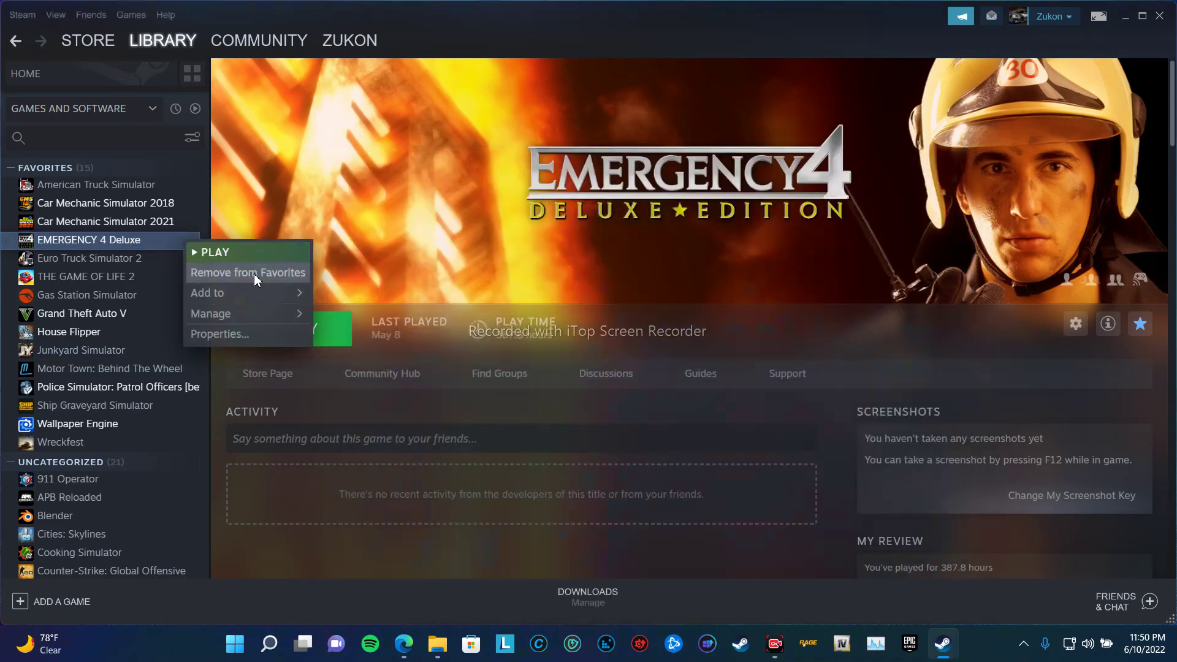
pyautogui.moveTo(268, 319)
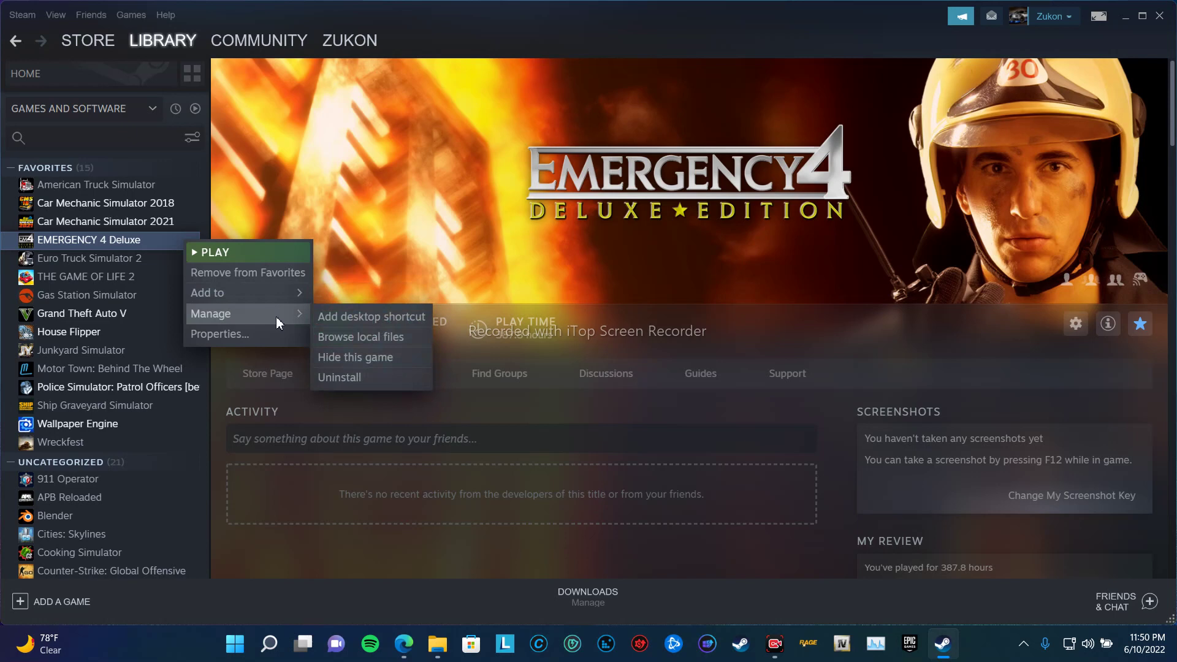
pyautogui.click(362, 342)
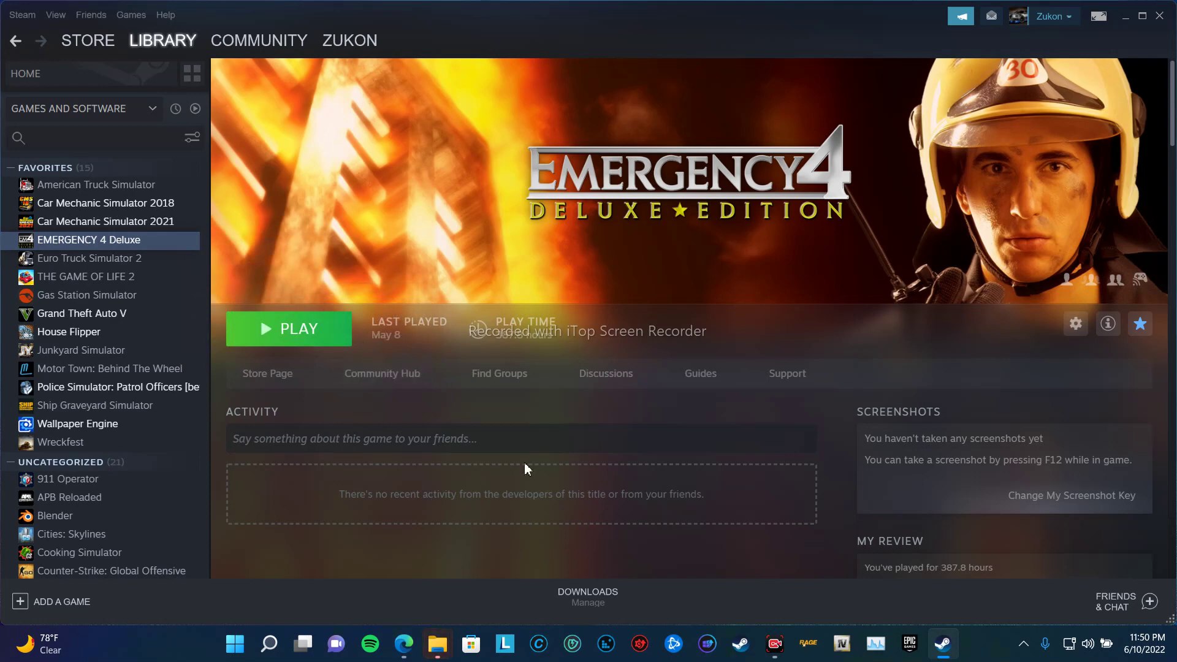
# Close the Steam-opened folder window and open EMERGENCY 4 Deluxe from the earlier common folder window
pyautogui.moveTo(437, 643)
pyautogui.click(500, 578)
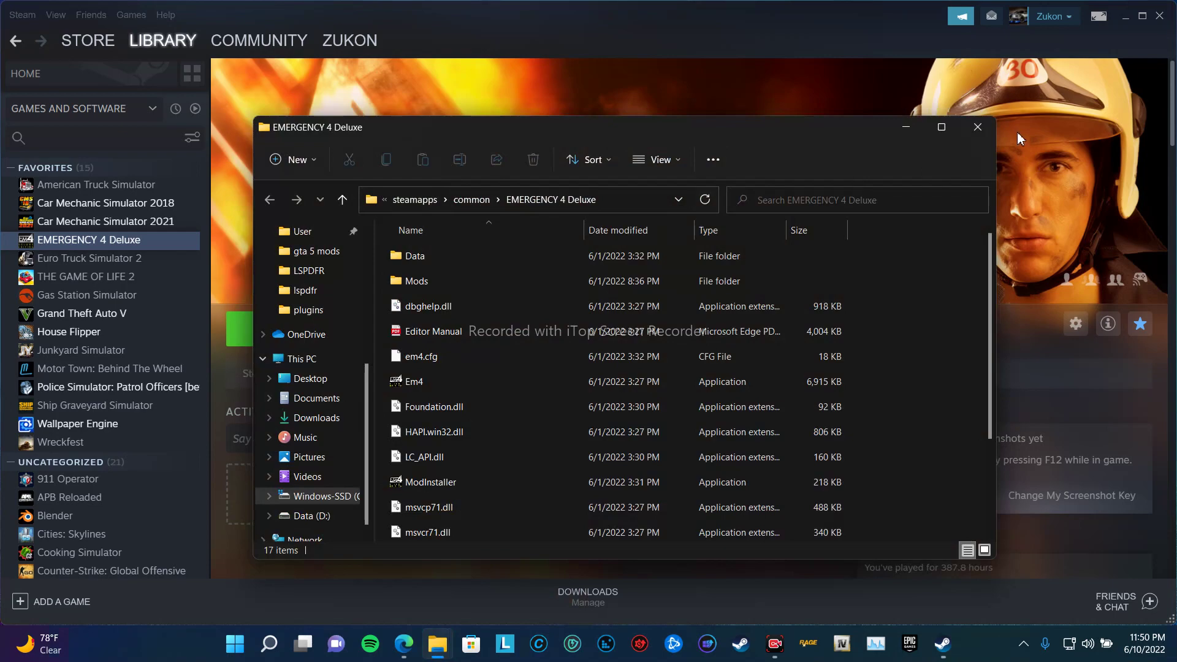
pyautogui.click(987, 130)
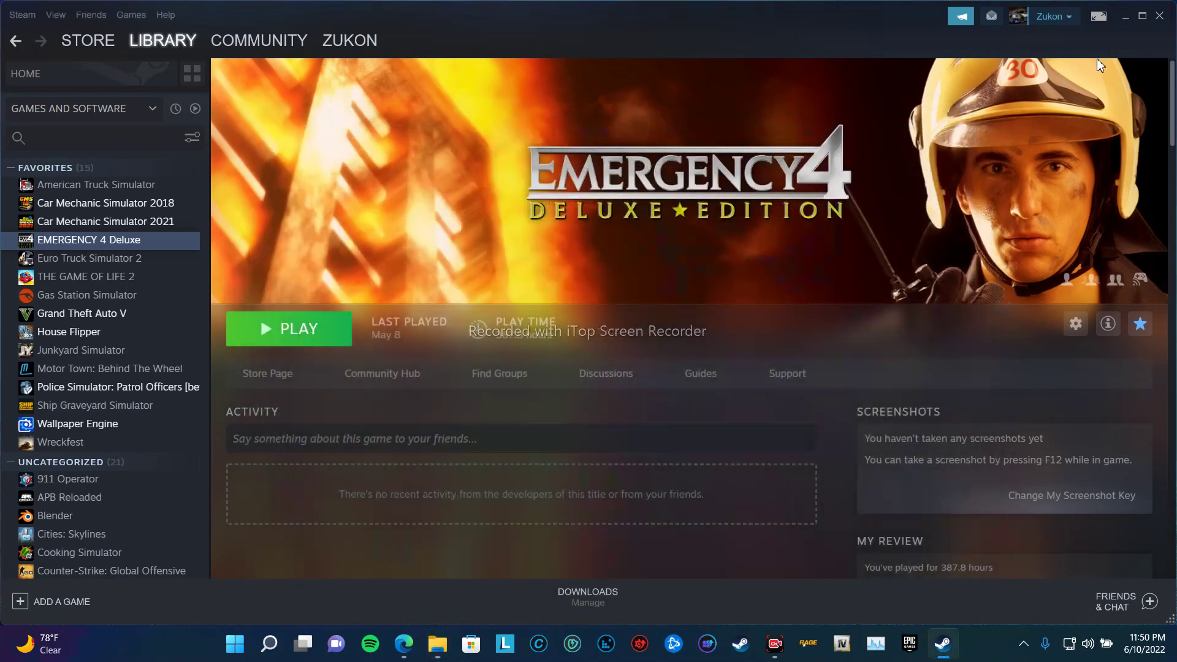
pyautogui.click(1126, 18)
pyautogui.moveTo(437, 643)
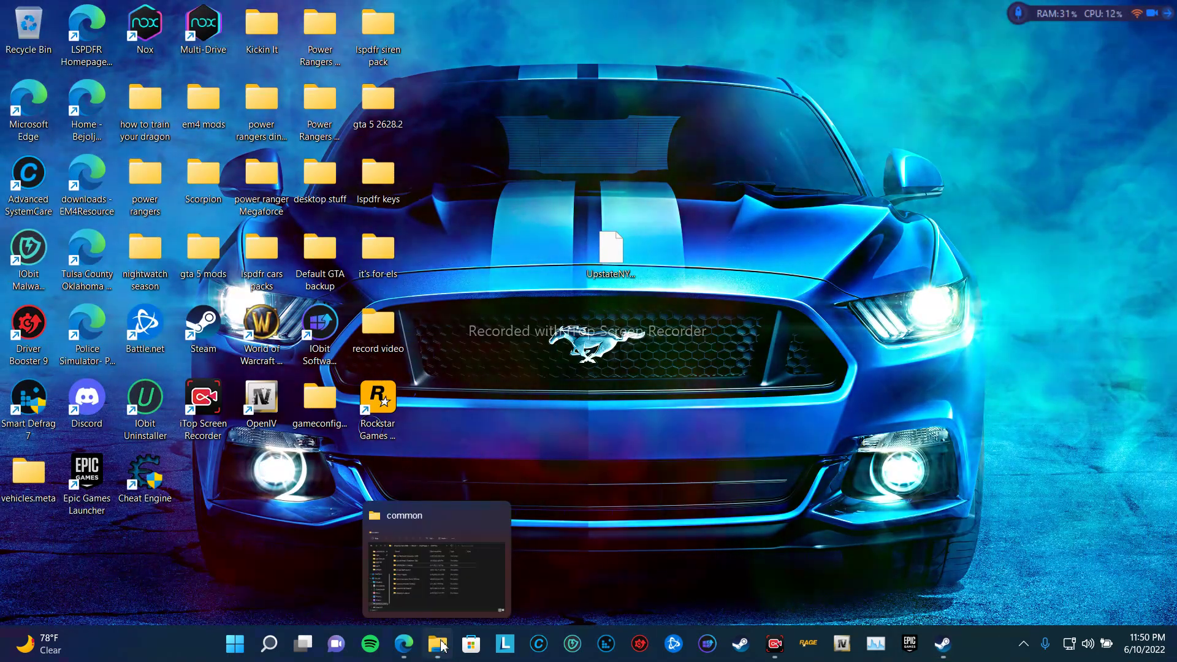
pyautogui.click(403, 476)
pyautogui.moveTo(513, 116); pyautogui.dragTo(520, 155)
pyautogui.doubleClick(432, 326)
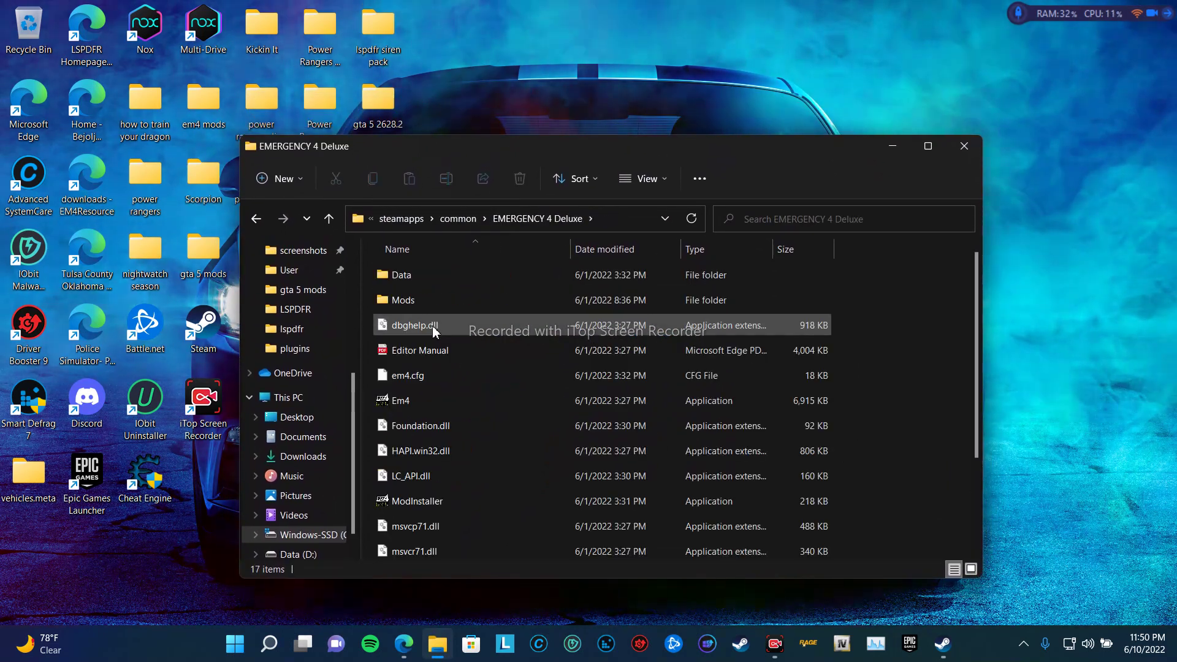
pyautogui.scroll(-3, 548, 365)
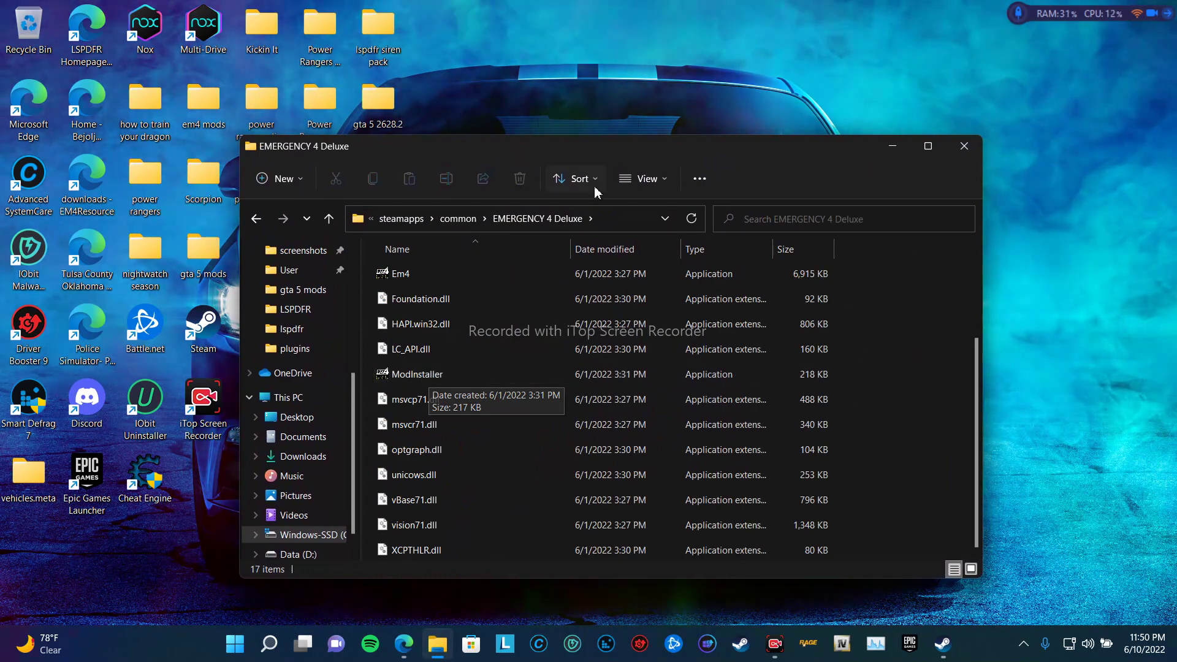
# Position the window beside the UpstateNYModV6Beta file on the desktop and select ModInstaller
pyautogui.moveTo(549, 151); pyautogui.dragTo(957, 220)
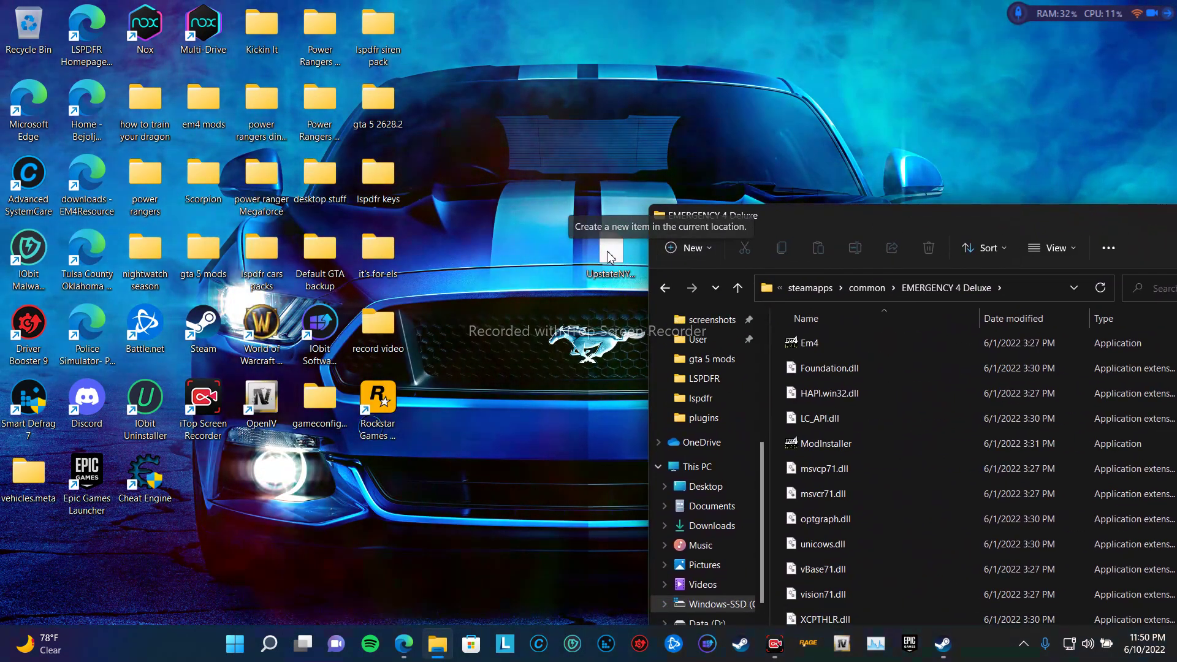
pyautogui.moveTo(607, 264); pyautogui.dragTo(484, 270)
pyautogui.click(534, 384)
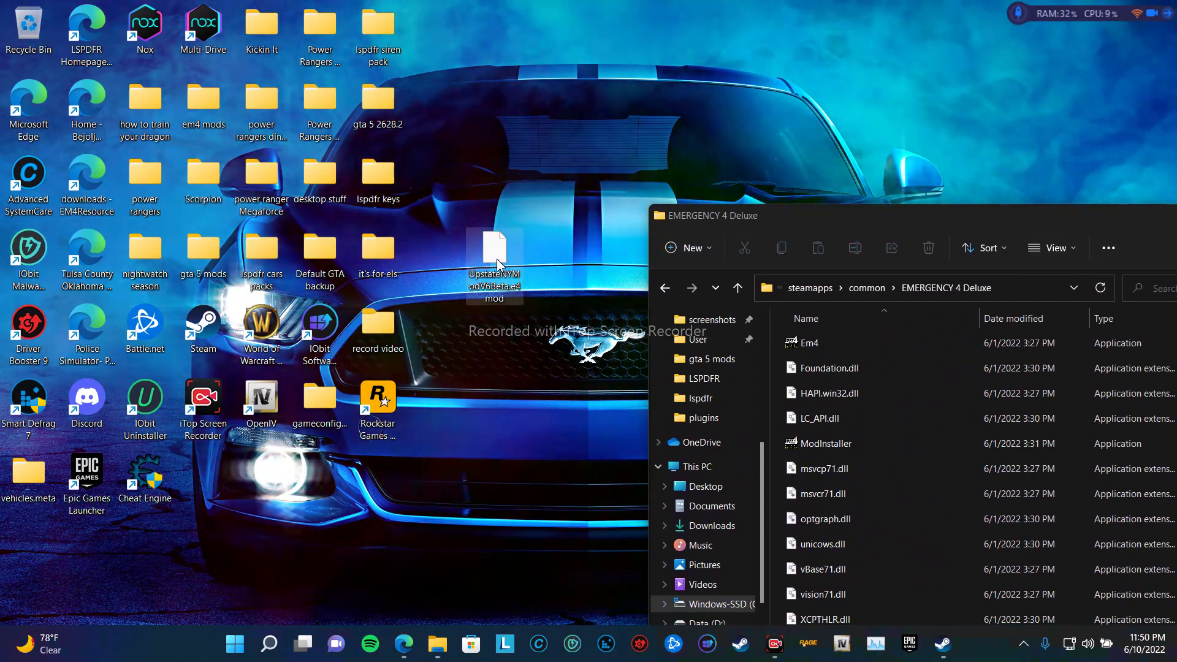
pyautogui.moveTo(502, 265)
pyautogui.mouseDown()
pyautogui.moveTo(521, 279)
pyautogui.moveTo(487, 257)
pyautogui.mouseUp()
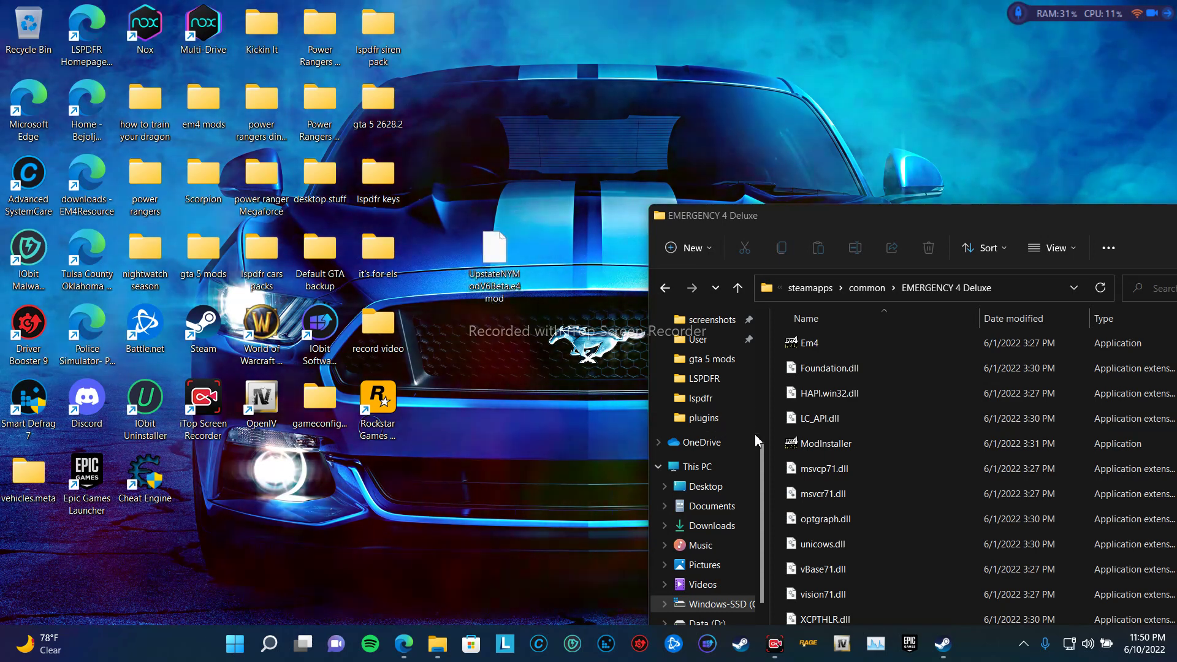
pyautogui.click(859, 450)
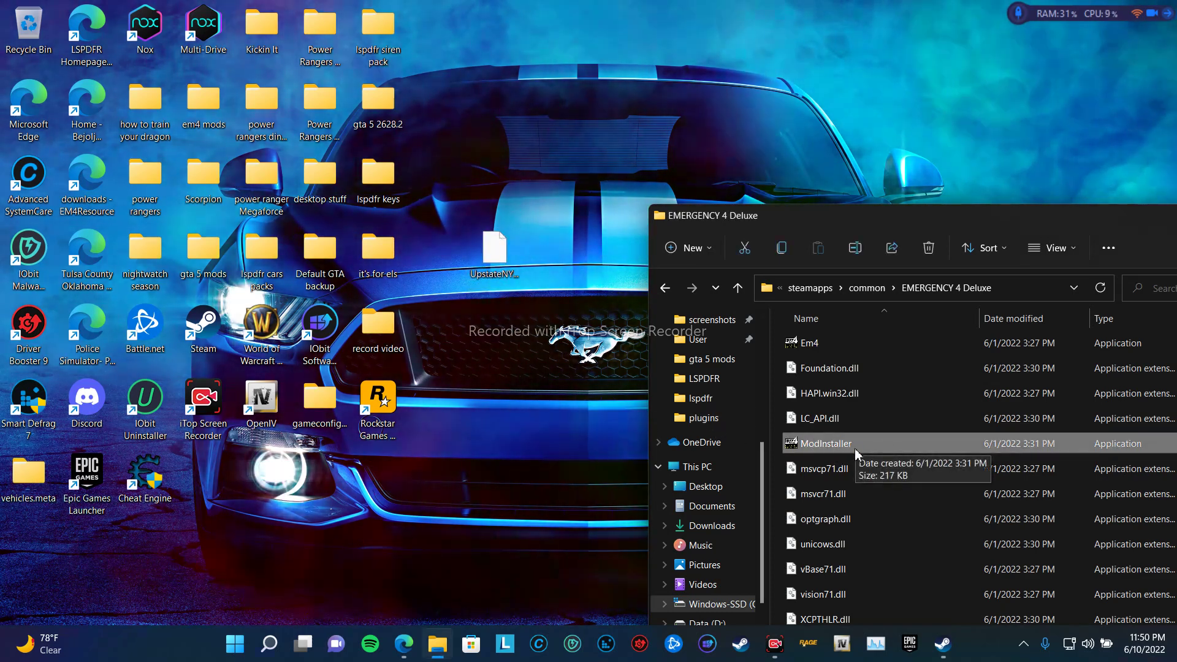
# Launch ModInstaller, start Install package..., and point the file chooser's Look in to Desktop
pyautogui.doubleClick(845, 447)
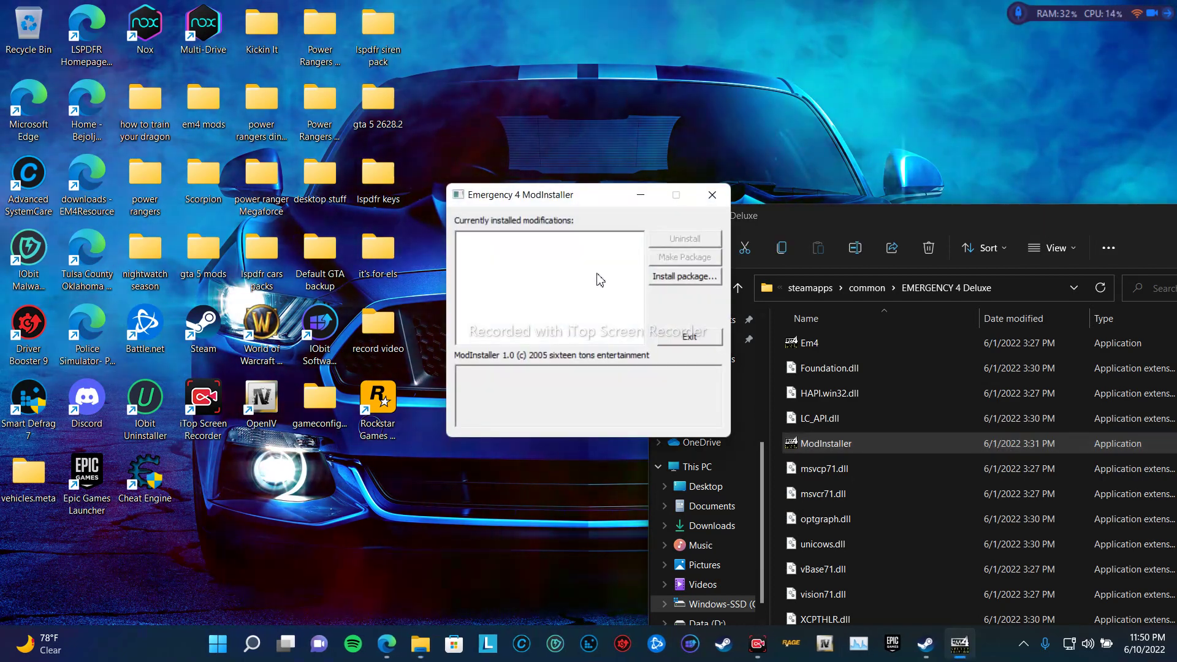
pyautogui.moveTo(525, 194); pyautogui.dragTo(250, 239)
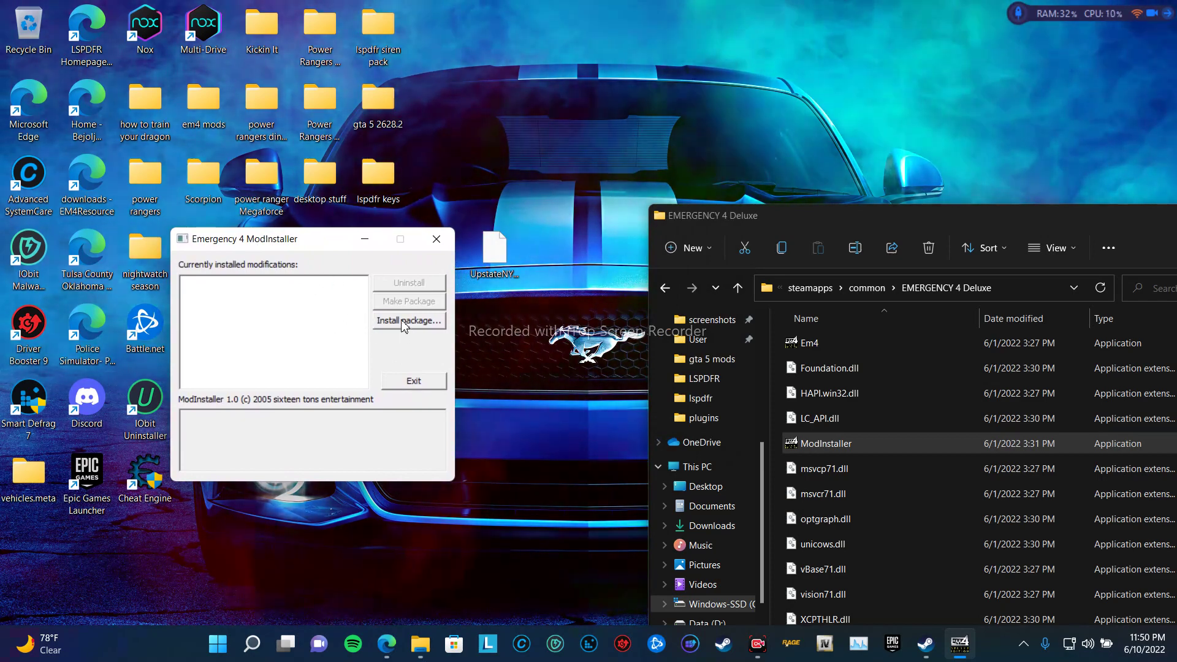
pyautogui.click(418, 330)
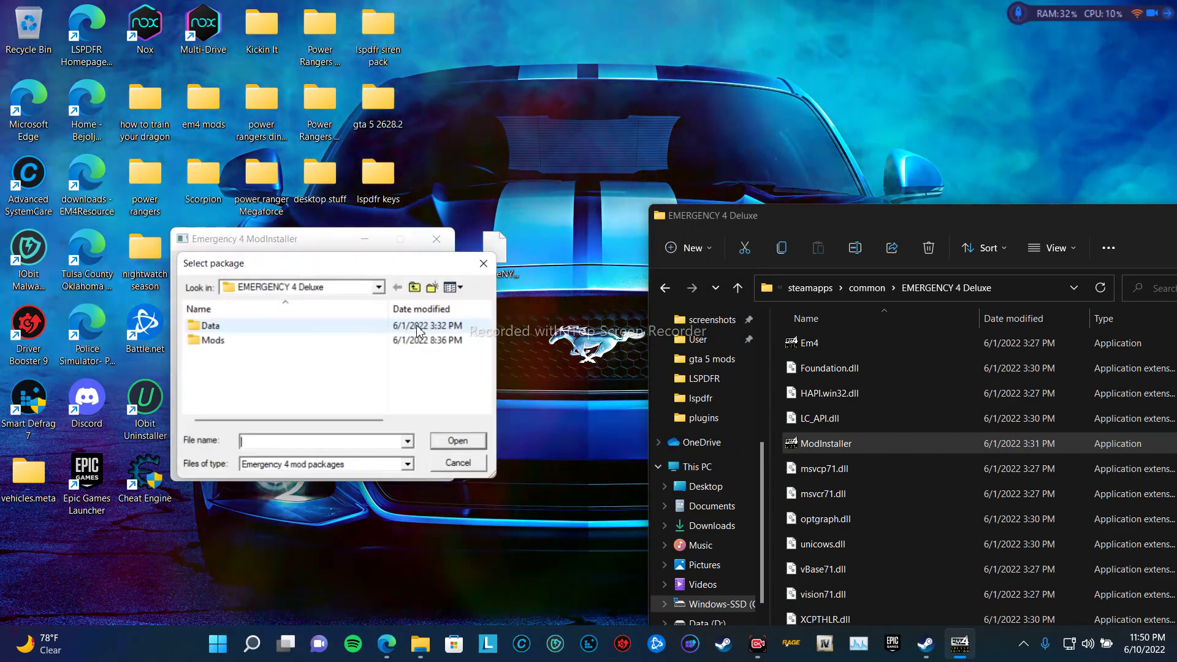
pyautogui.moveTo(305, 265); pyautogui.dragTo(357, 260)
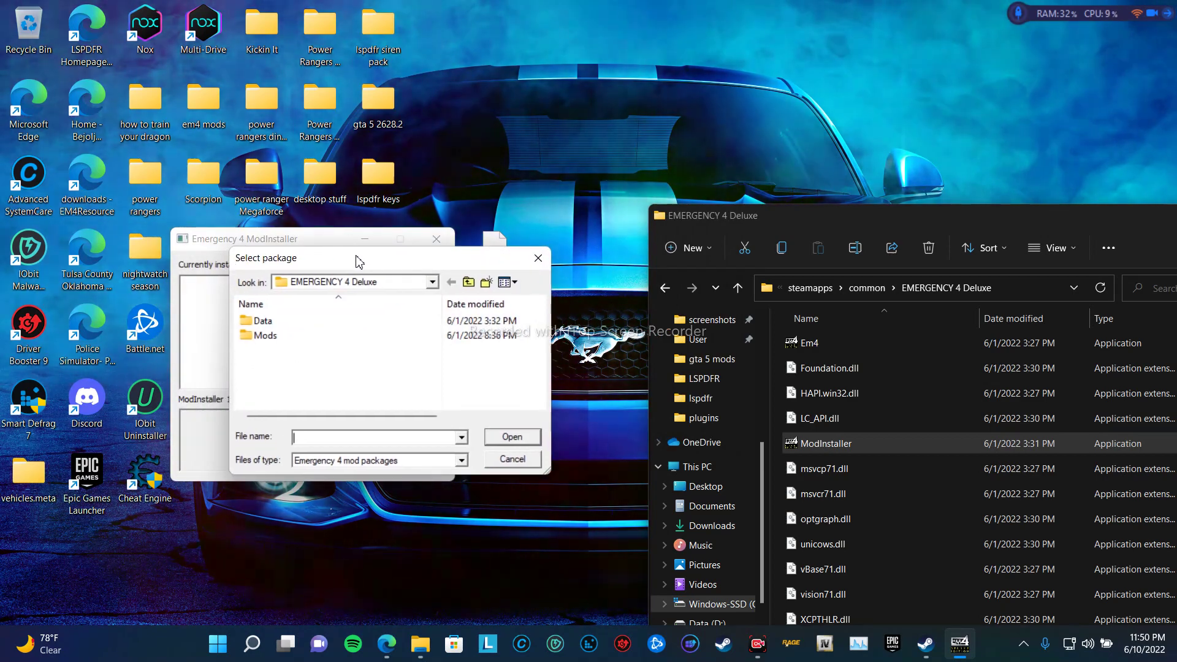
pyautogui.click(435, 282)
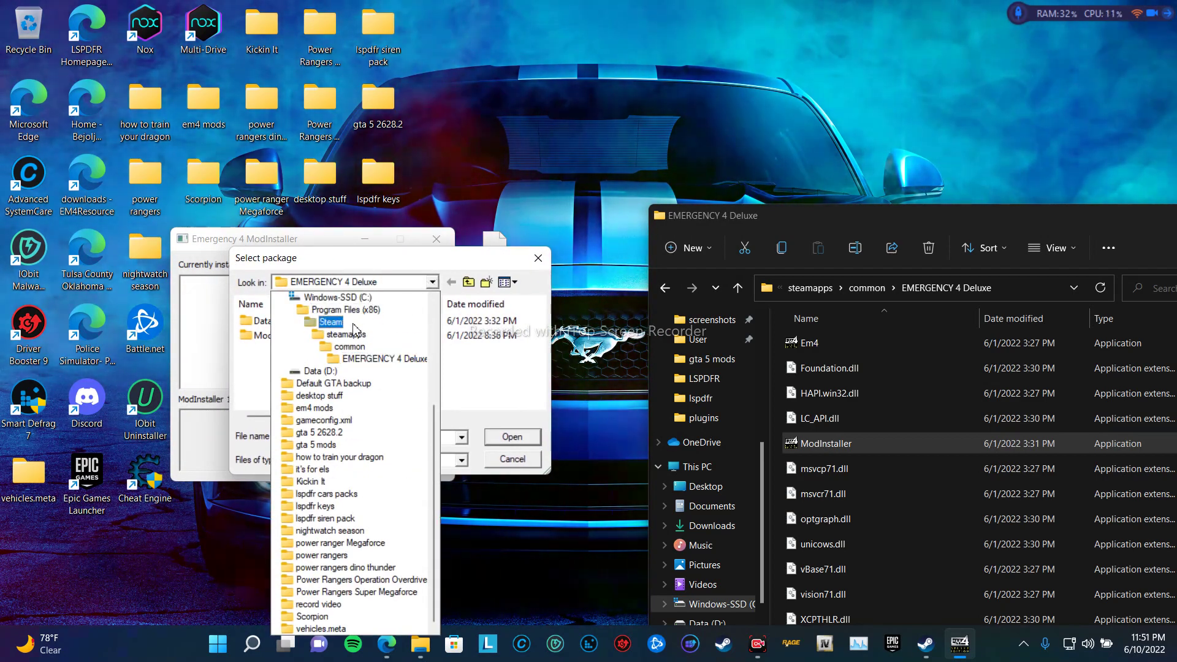
pyautogui.scroll(5, 380, 343)
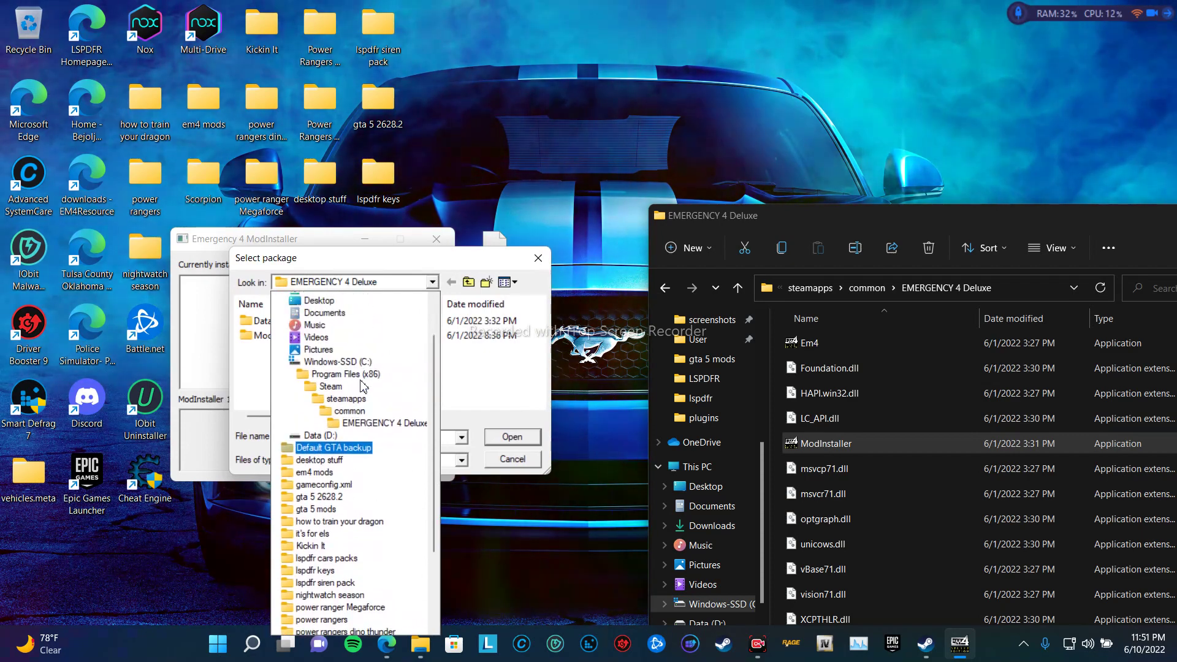
pyautogui.scroll(-5, 398, 312)
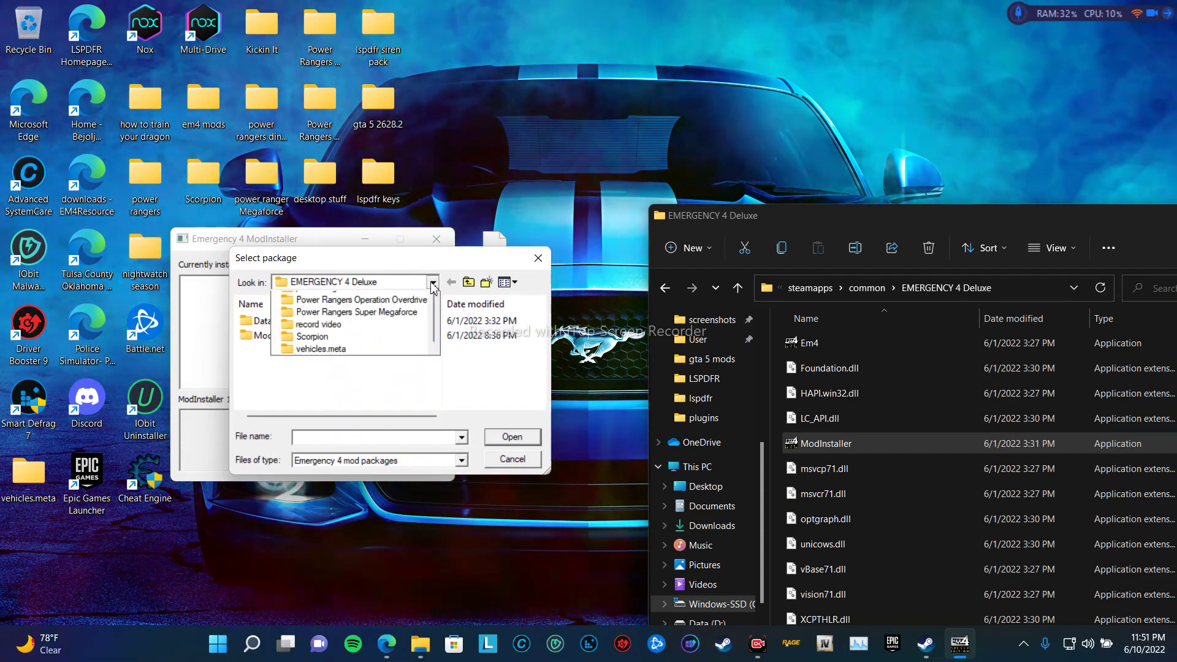
pyautogui.scroll(1, 394, 323)
pyautogui.scroll(4, 394, 324)
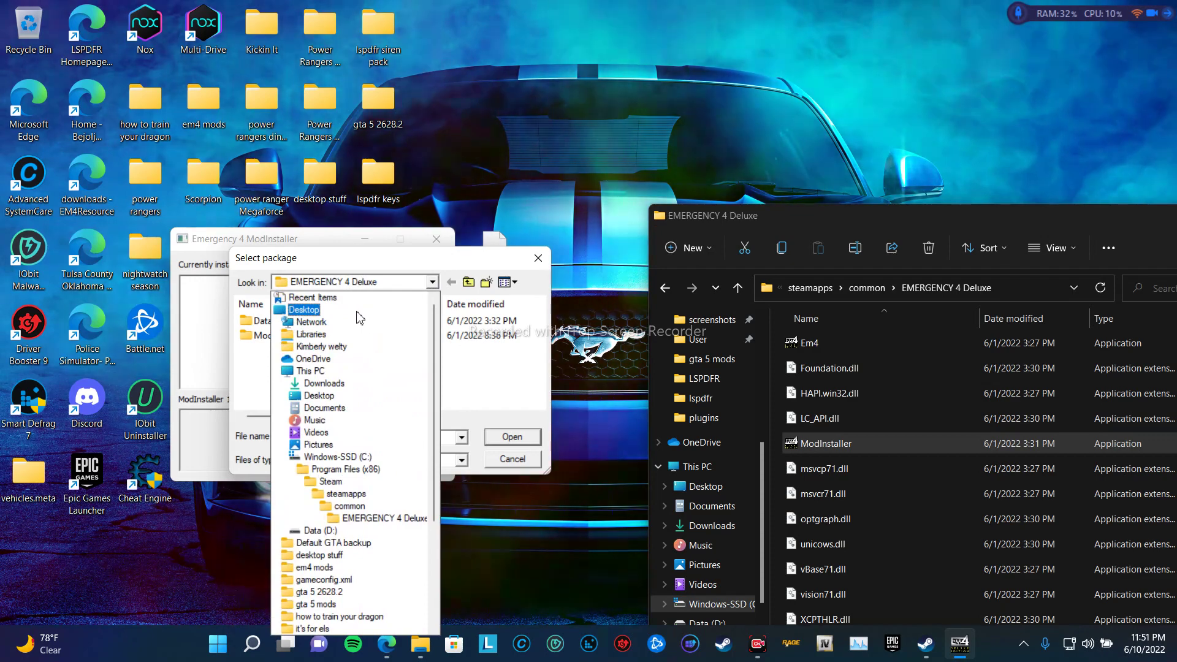
pyautogui.click(380, 311)
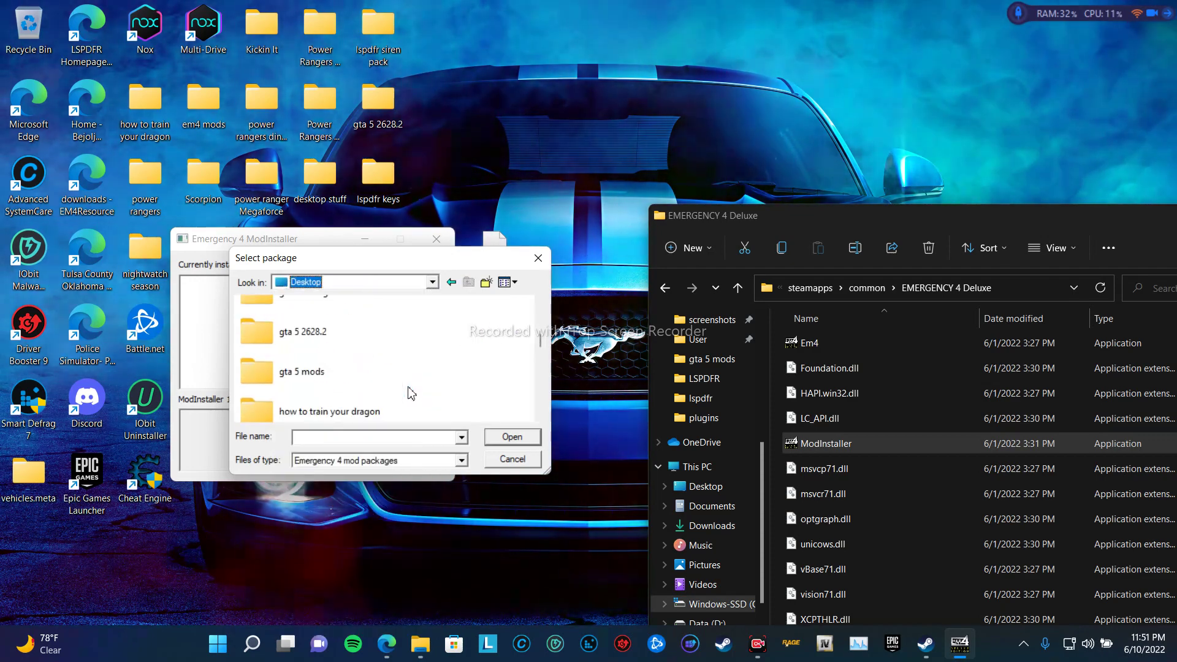
# Install UpstateNYModV6Beta.e4mod and acknowledge the Success message
pyautogui.scroll(-10, 410, 393)
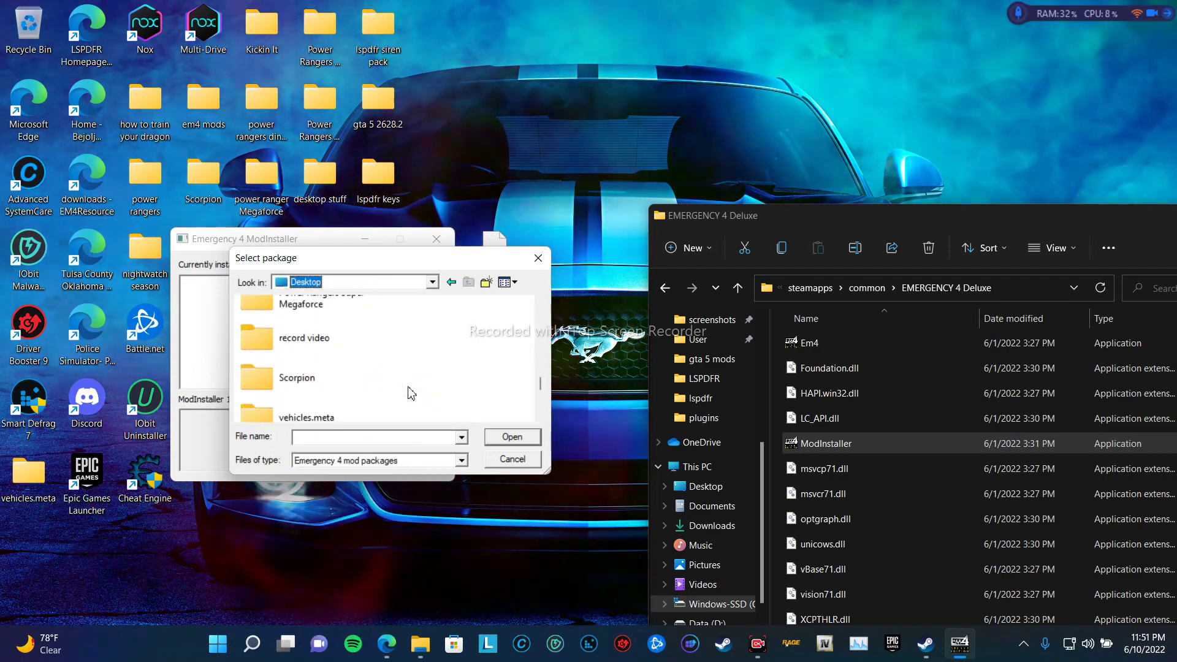
pyautogui.scroll(-2, 411, 393)
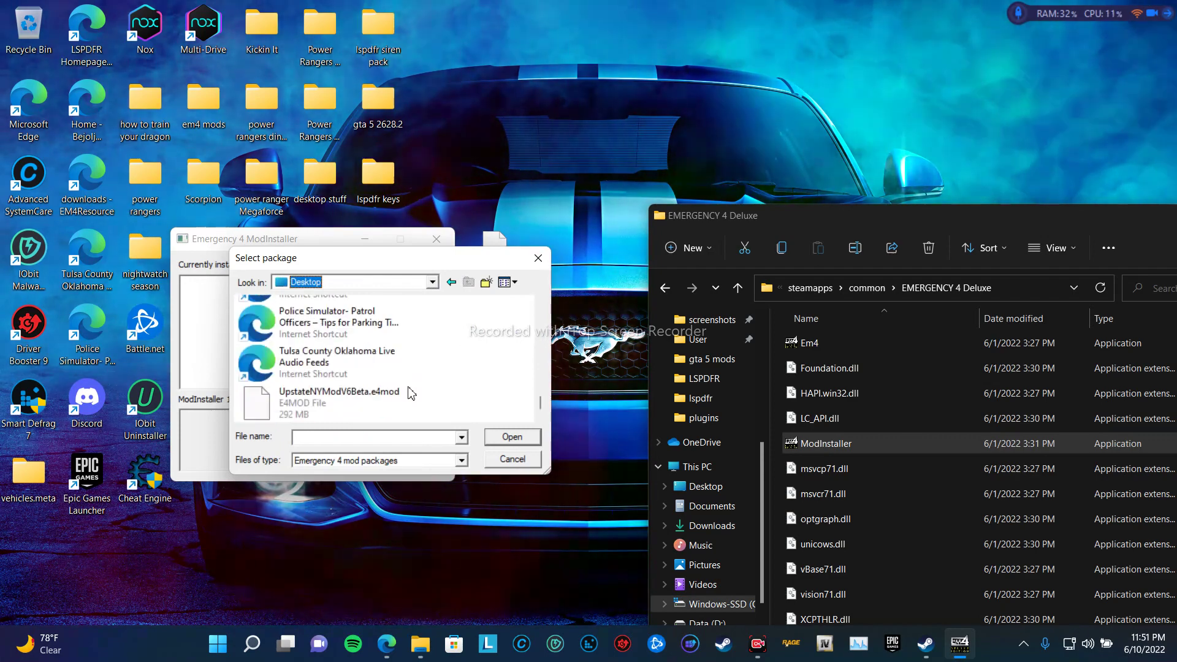
pyautogui.click(366, 406)
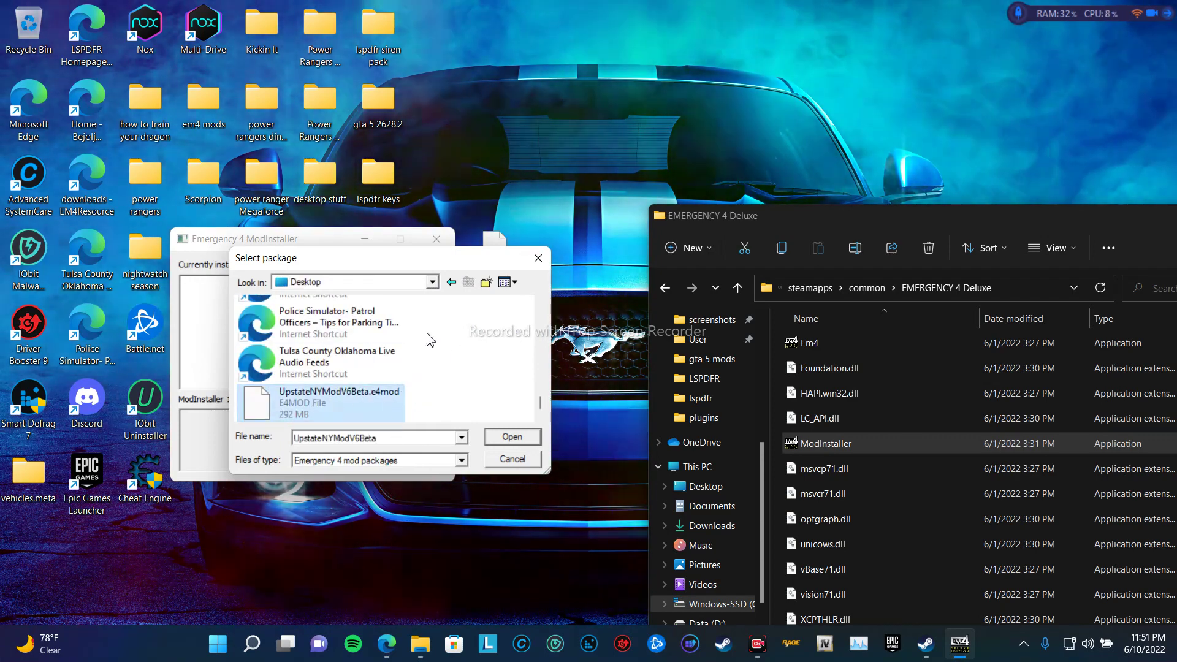
pyautogui.click(508, 437)
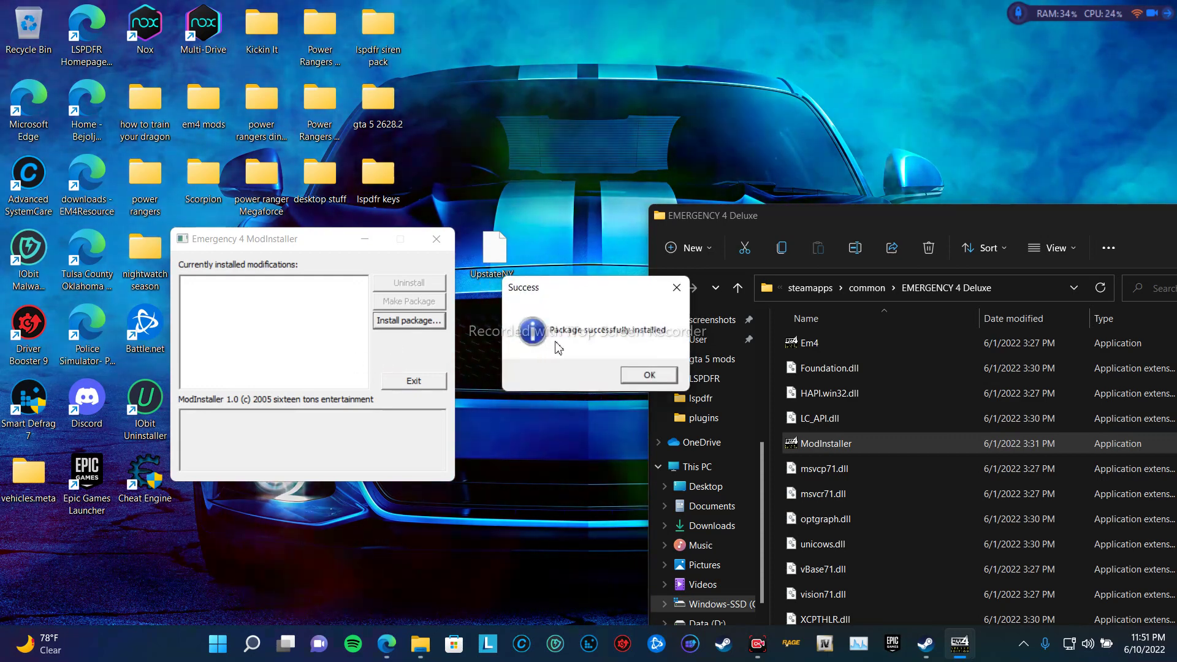
pyautogui.click(625, 375)
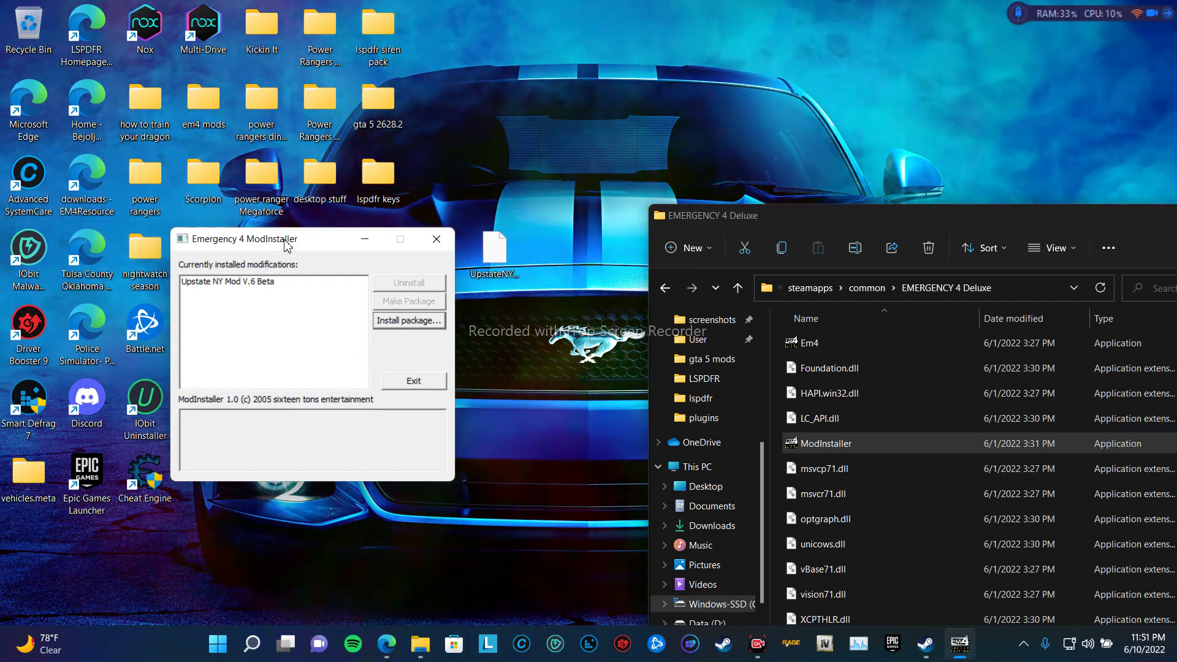
pyautogui.moveTo(285, 244); pyautogui.dragTo(467, 254)
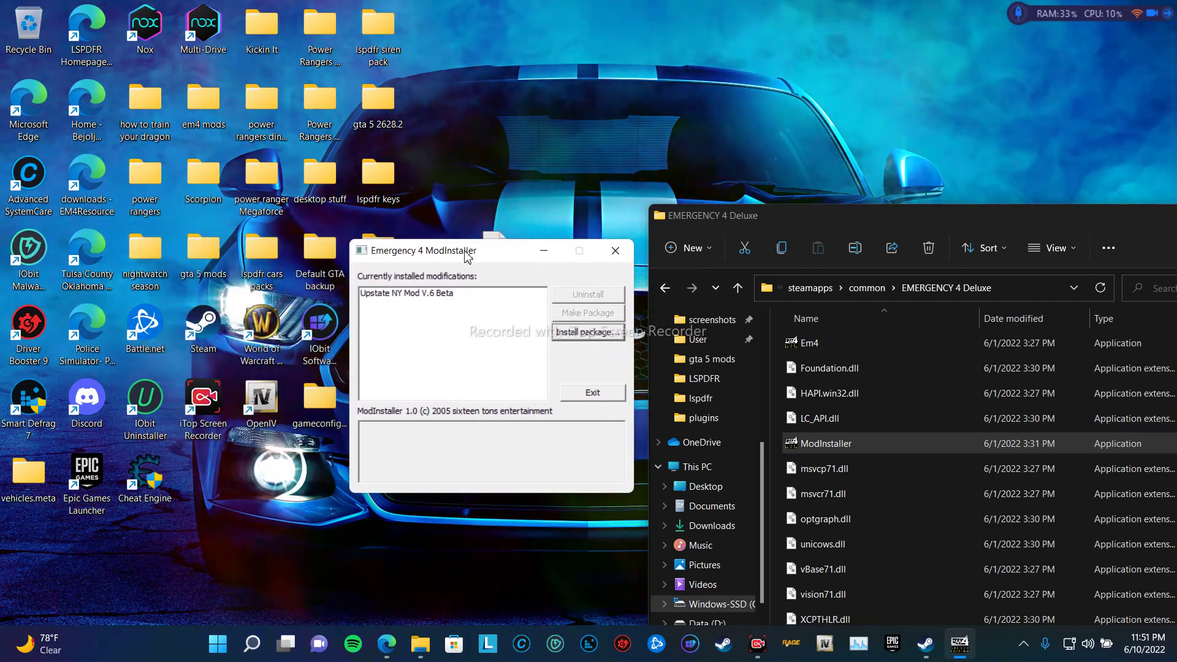
# Close ModInstaller and empty the Recycle Bin to permanently delete the mod package
pyautogui.click(619, 255)
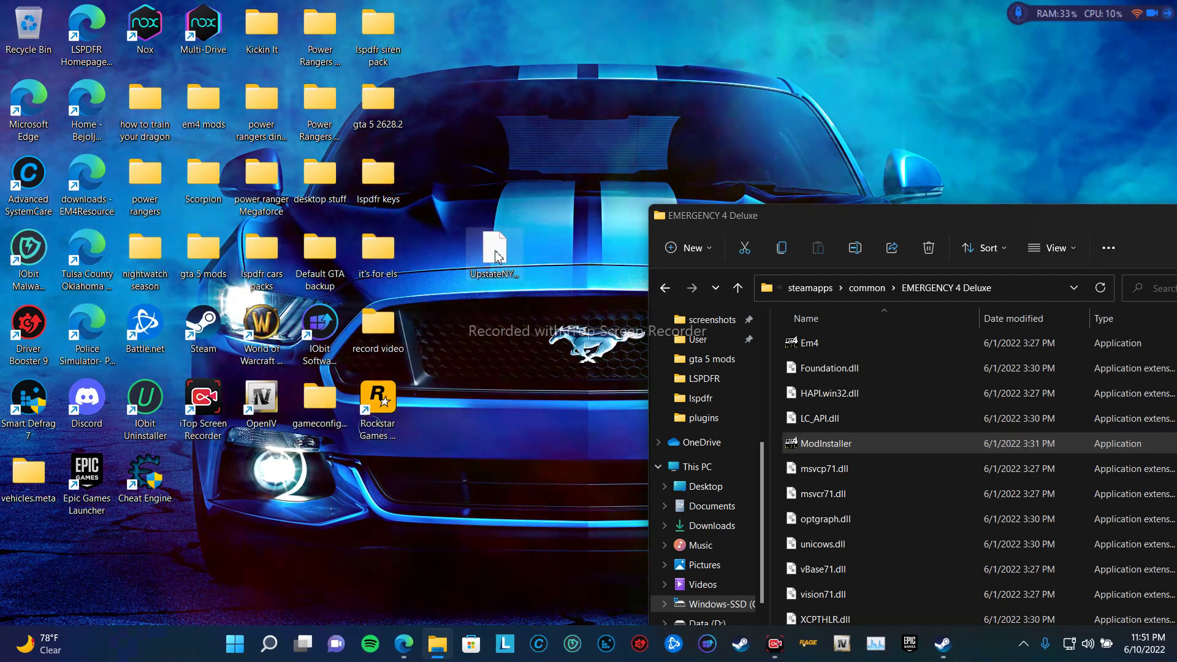
pyautogui.rightClick(31, 37)
pyautogui.click(67, 36)
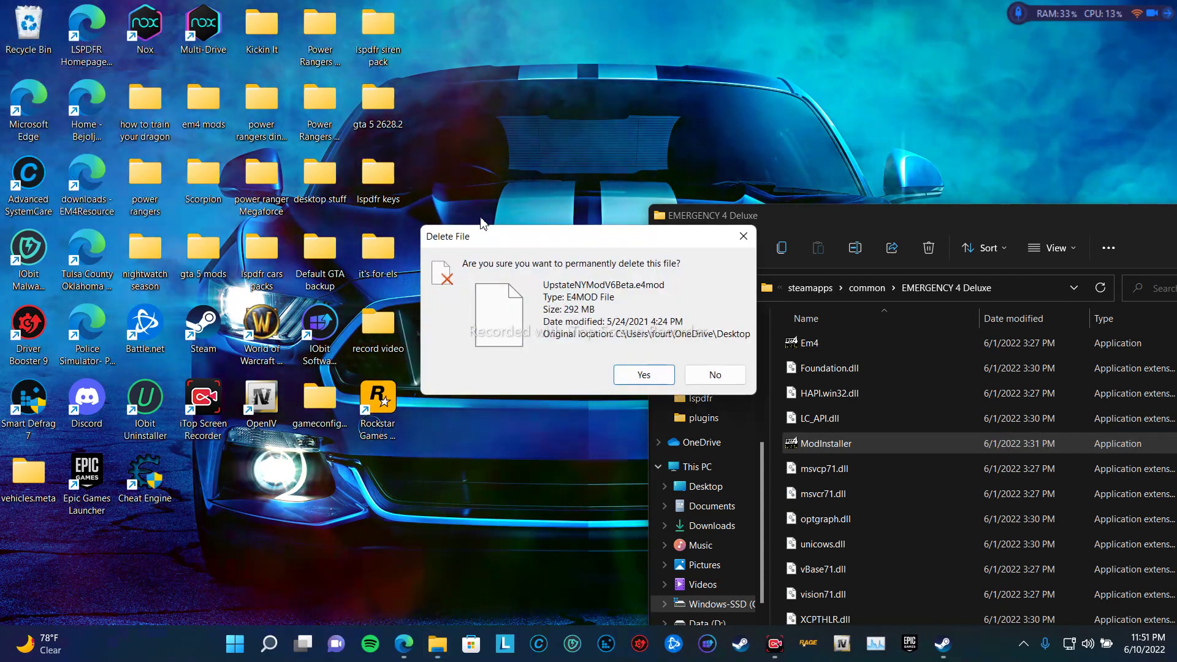
pyautogui.click(616, 377)
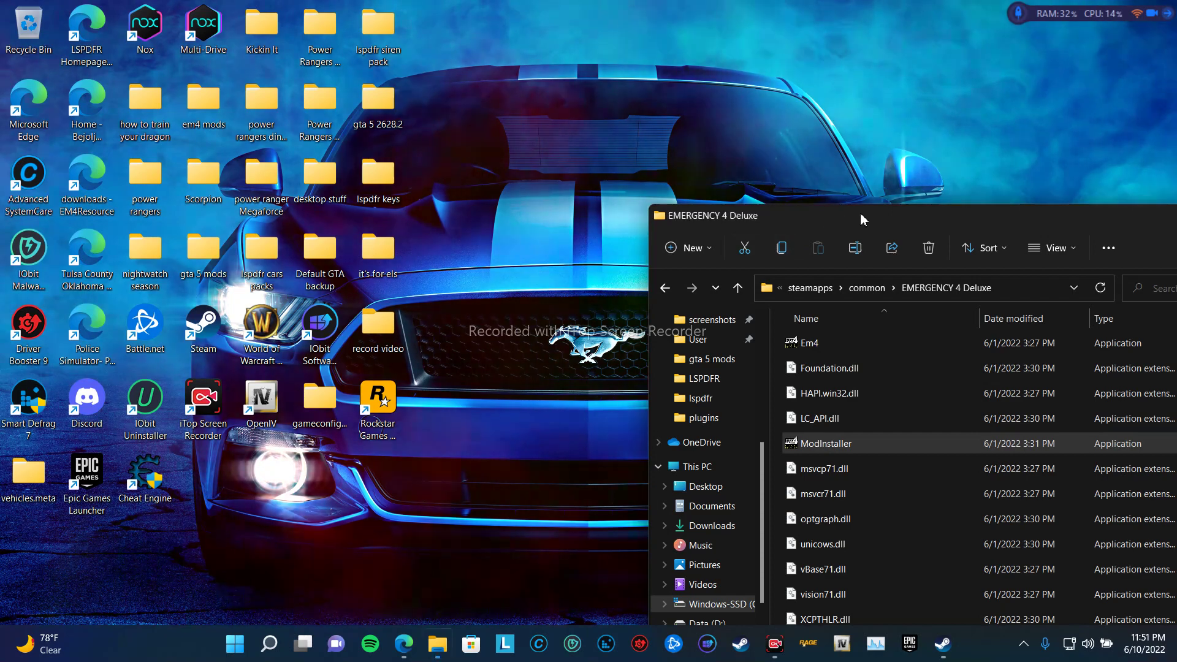
# Confirm the Mods folder contains Upstate NY Mod V.6 Beta, then close Explorer
pyautogui.moveTo(862, 219); pyautogui.dragTo(238, 146)
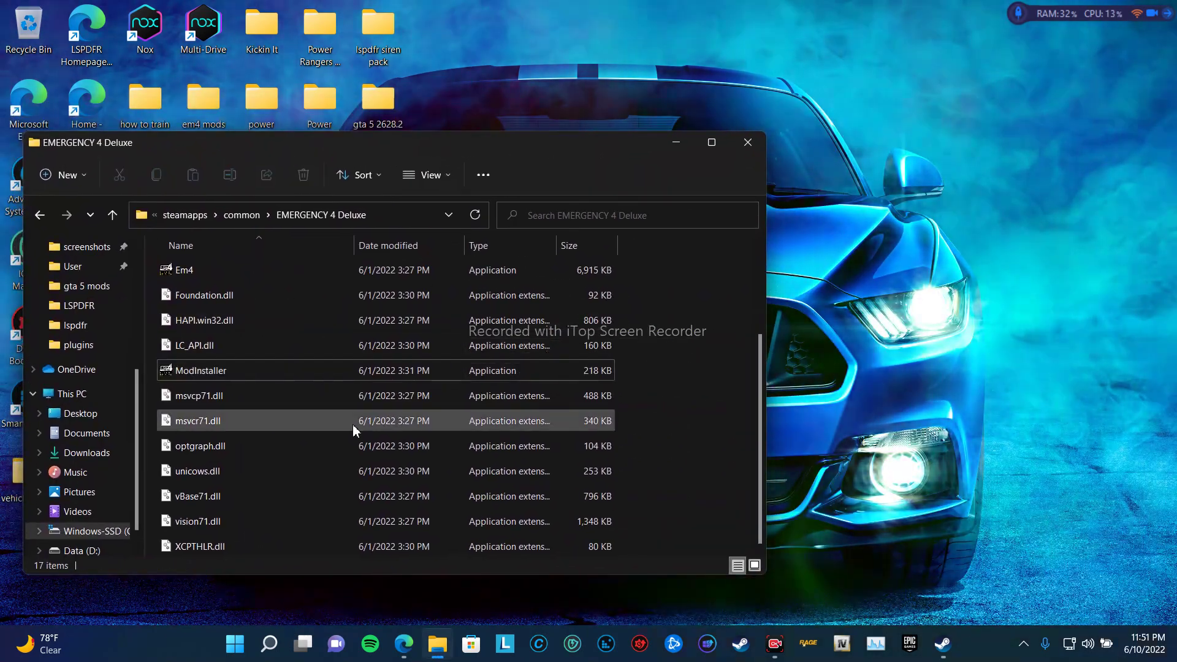
pyautogui.scroll(2, 351, 421)
pyautogui.doubleClick(254, 301)
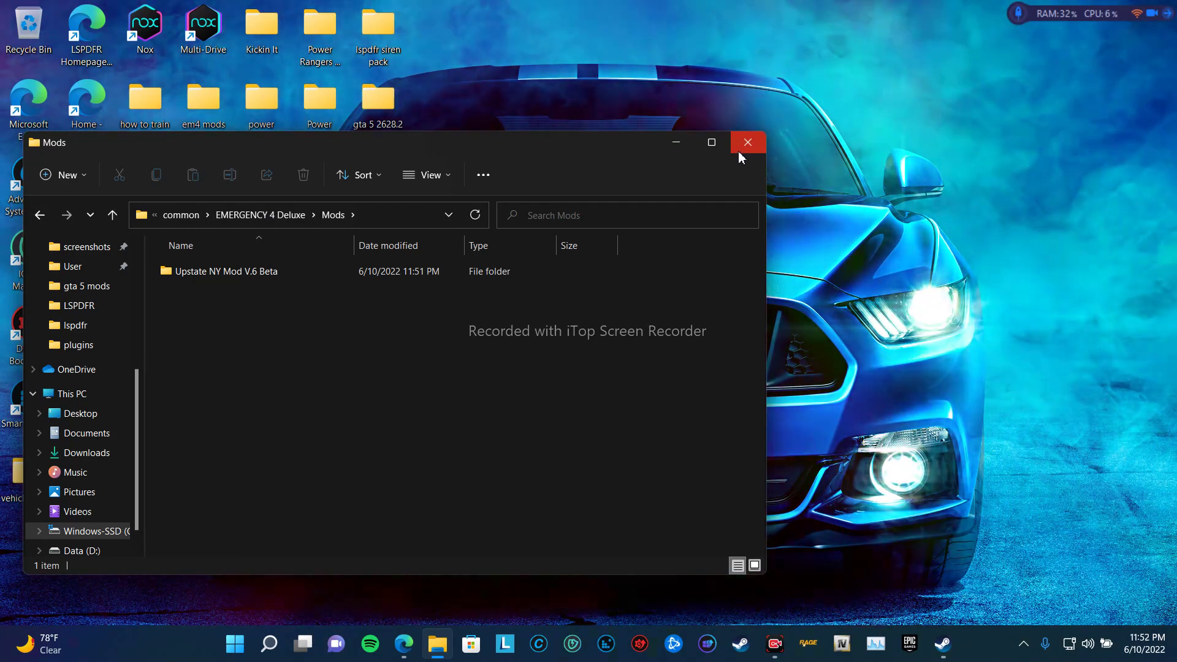
pyautogui.click(738, 150)
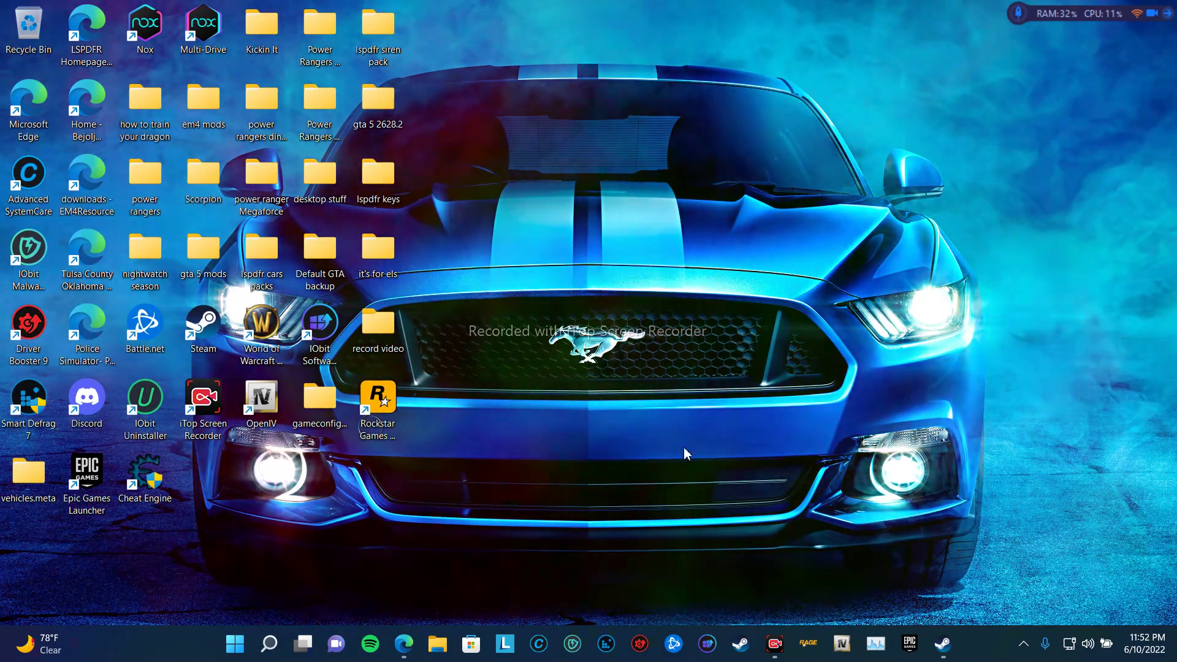